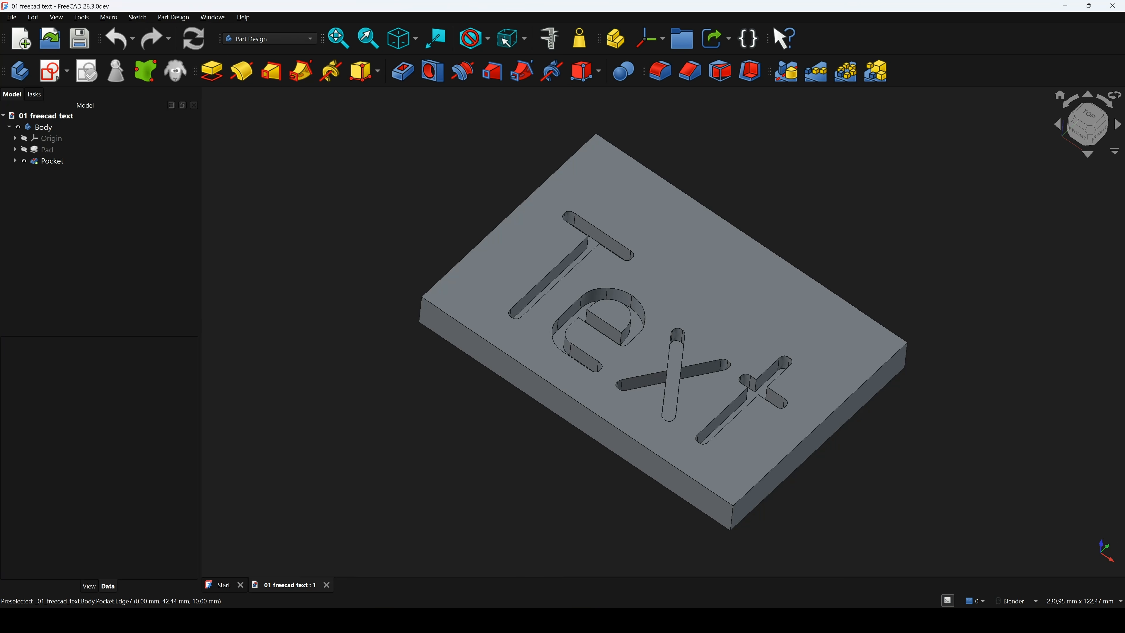
Orbit the example block to inspect its pocketed text, then close that document
middle_click_drag(540, 371, 570, 419)
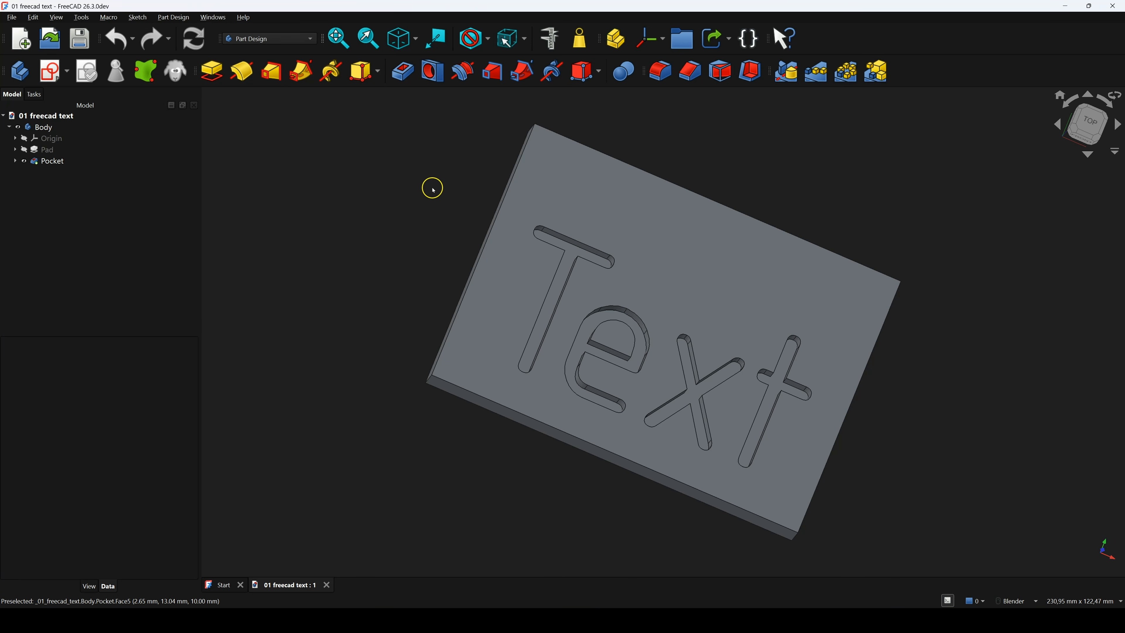
middle_click_drag(421, 226, 389, 211)
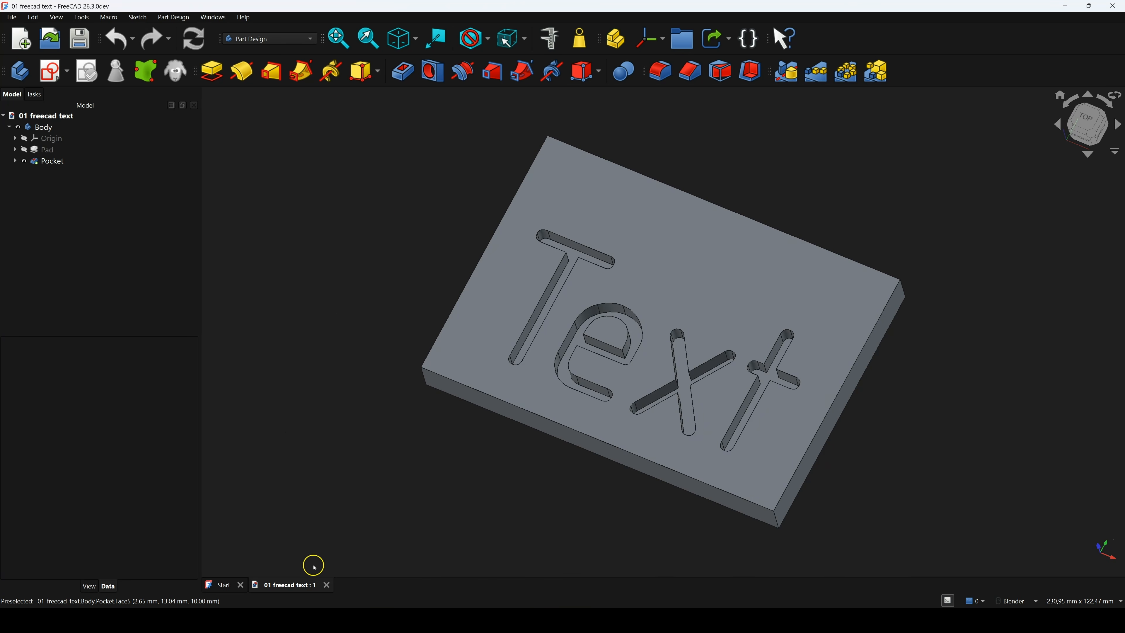
left_click(328, 585)
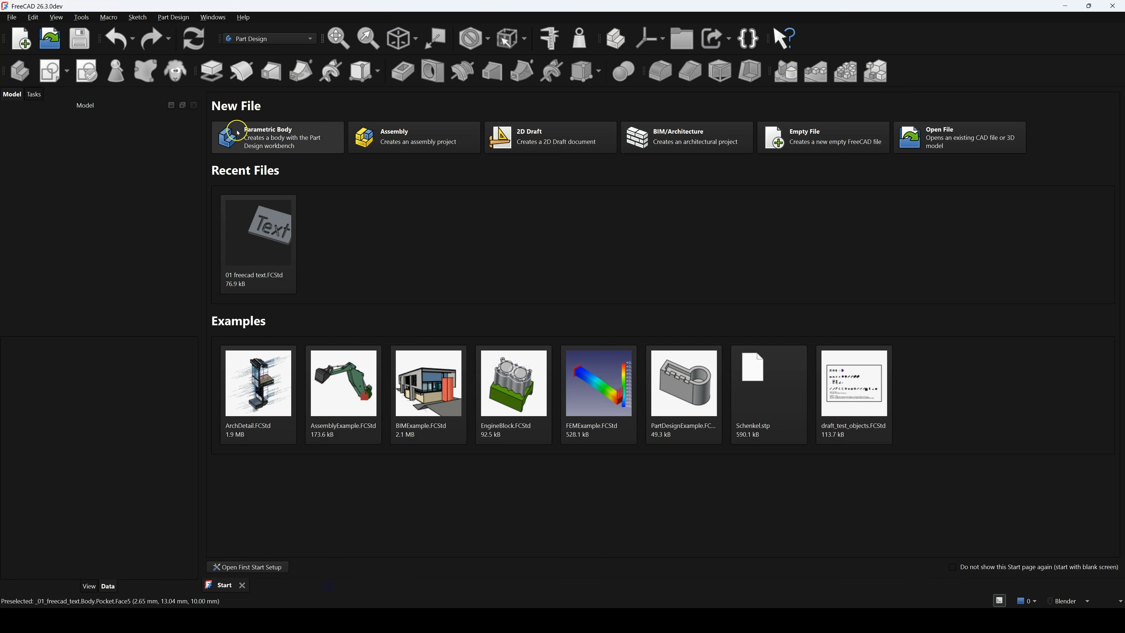
Create a new body and start a sketch on the XY plane
left_click(252, 136)
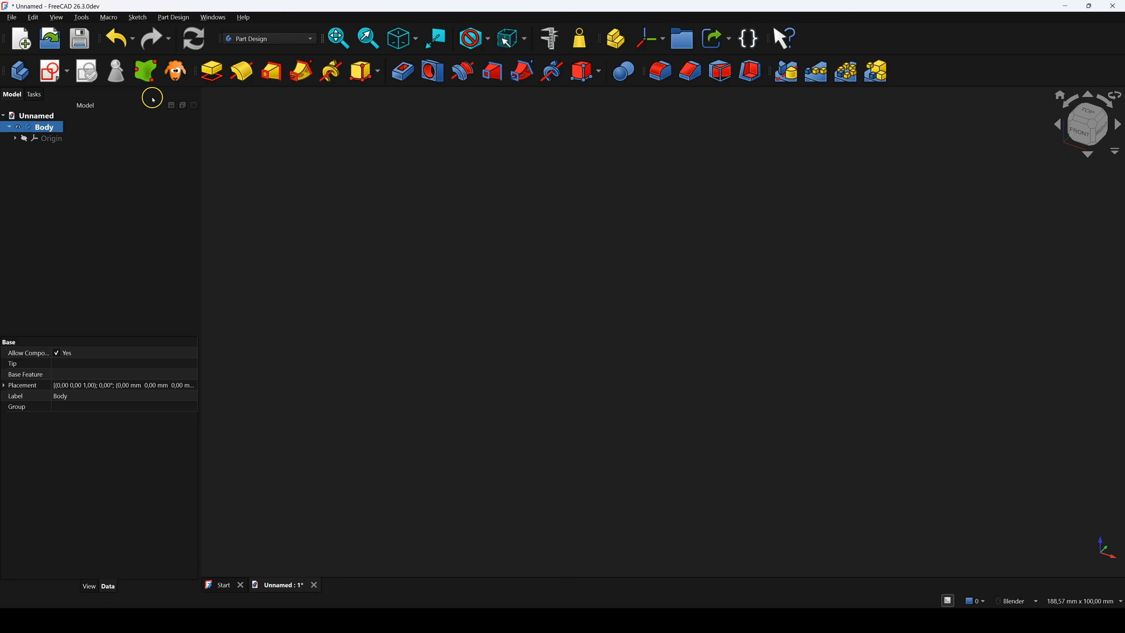
left_click(50, 69)
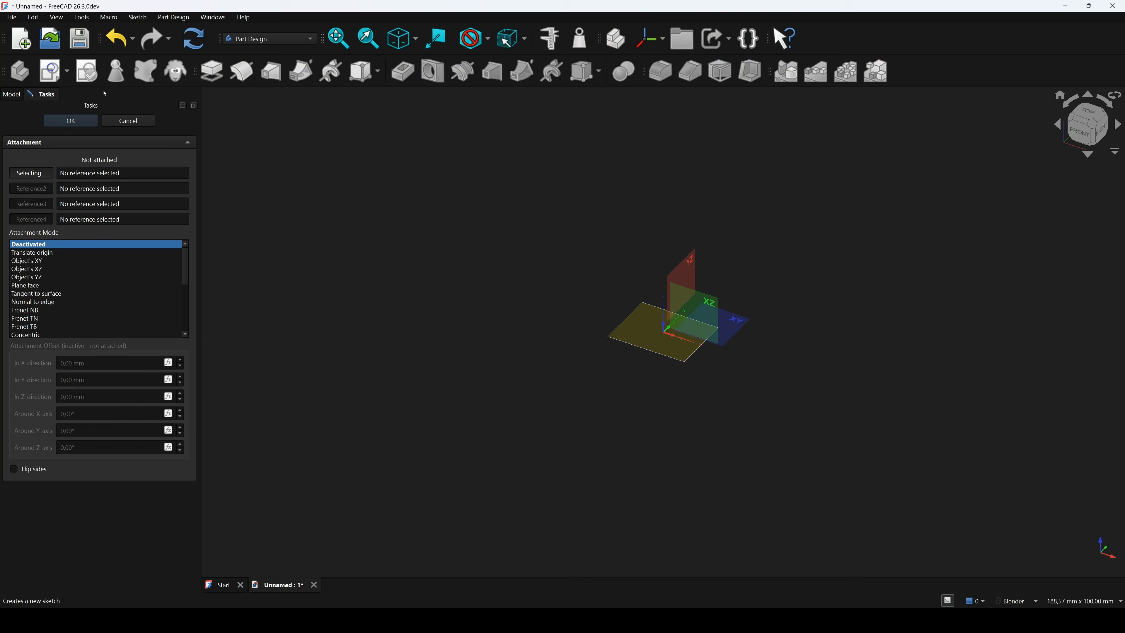
left_click(738, 326)
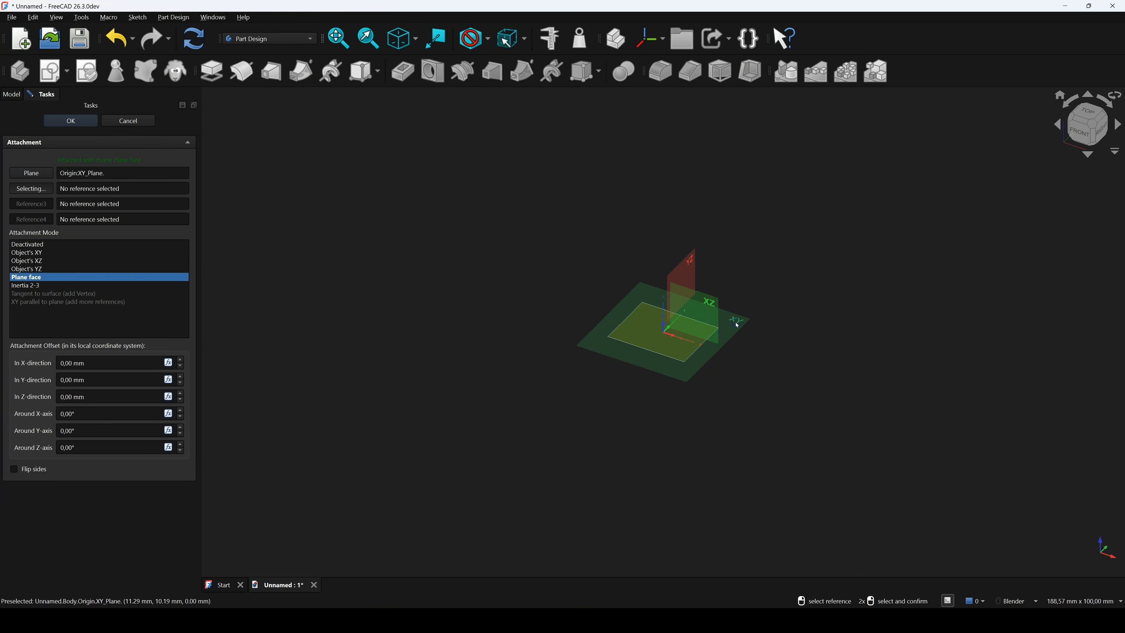
left_click(89, 120)
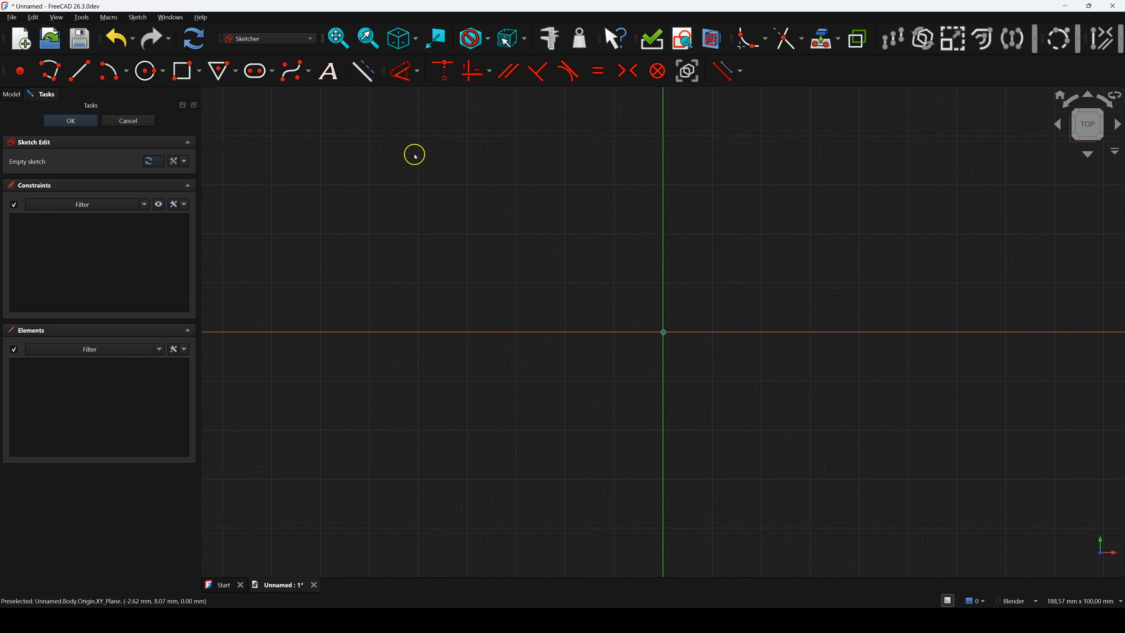
Draw a 100 × 70 mm rectangle from the origin and close the sketch
left_click(181, 76)
left_click(664, 330)
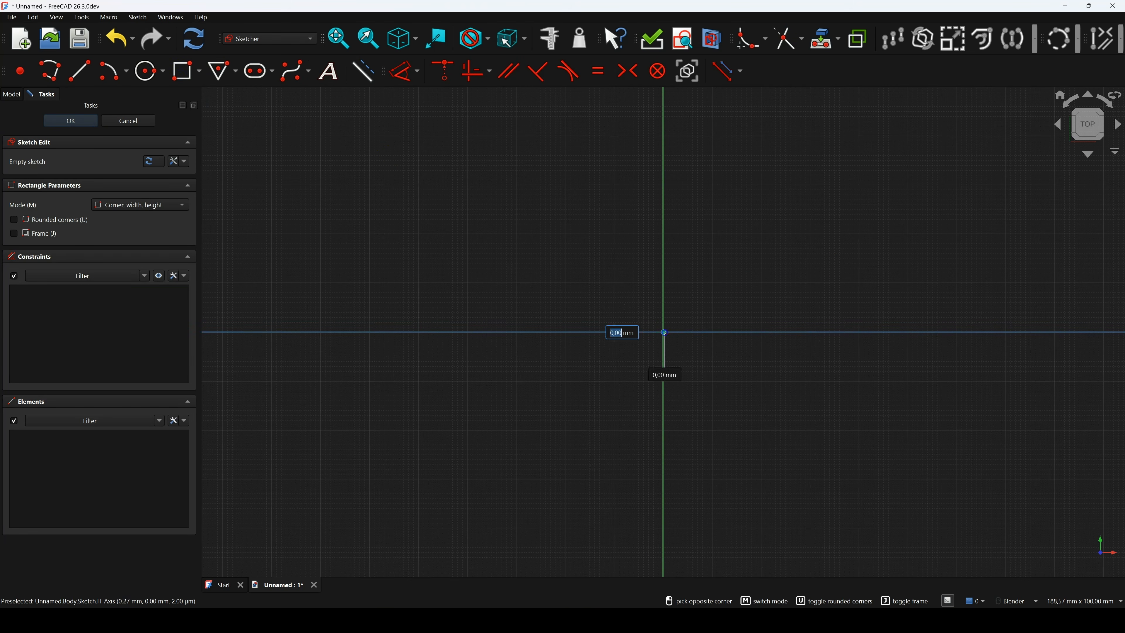
type("100")
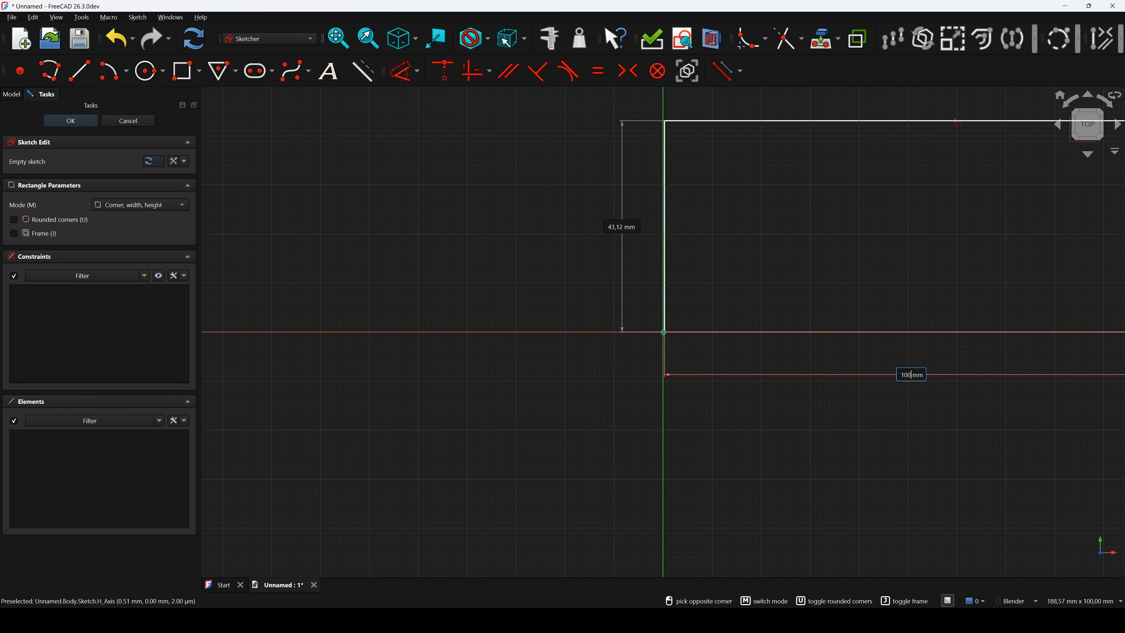
key("Tab")
type("70")
key("Return")
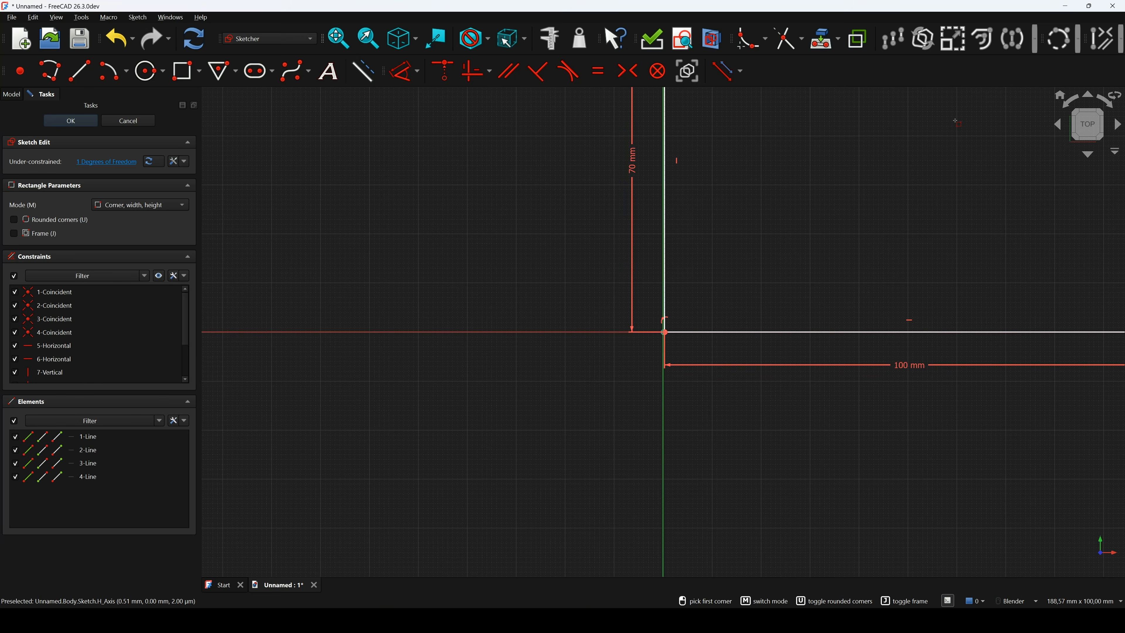
left_click(71, 120)
scroll(452, 308, "down", 3)
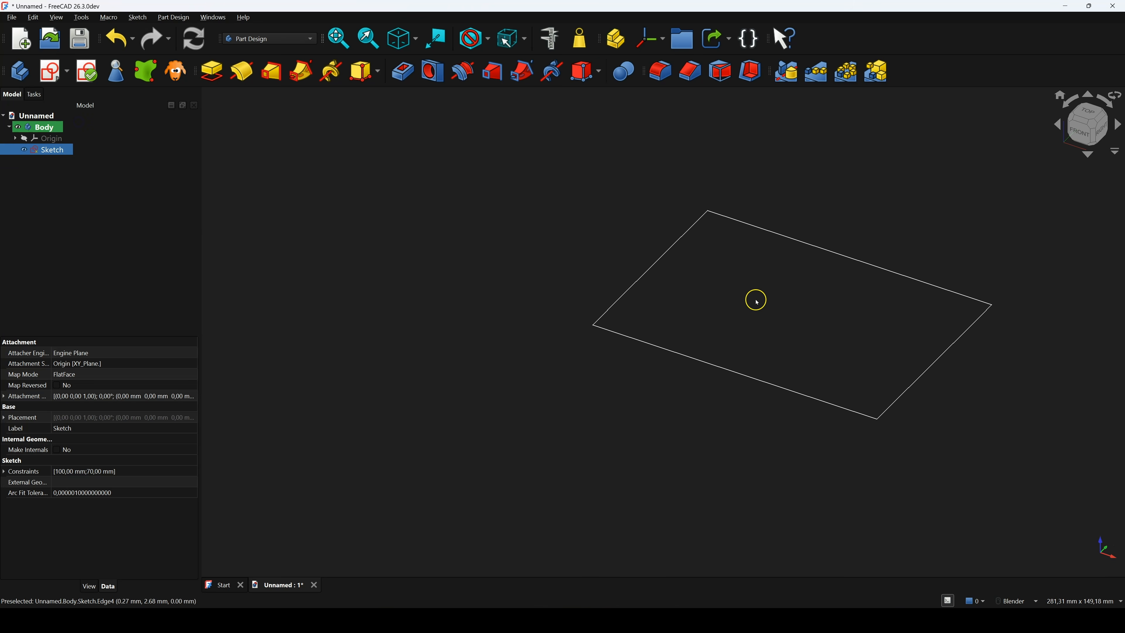
Pad the rectangle 70 mm, chamfer its top front edge 30 mm, and select the top face
left_click(213, 79)
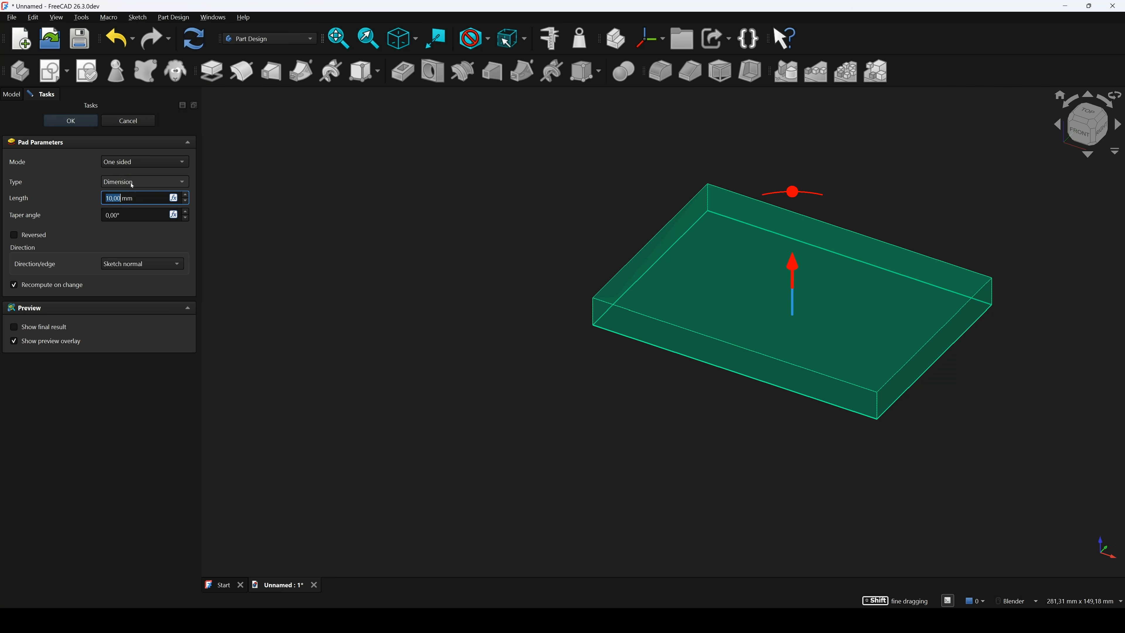
key("Return")
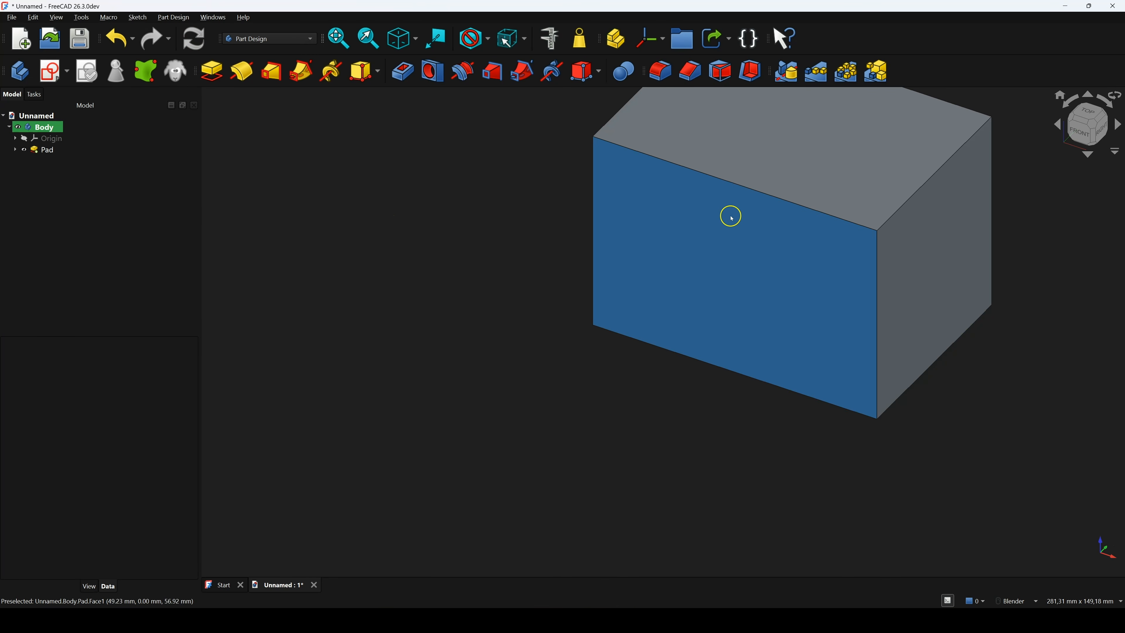
left_click(727, 181)
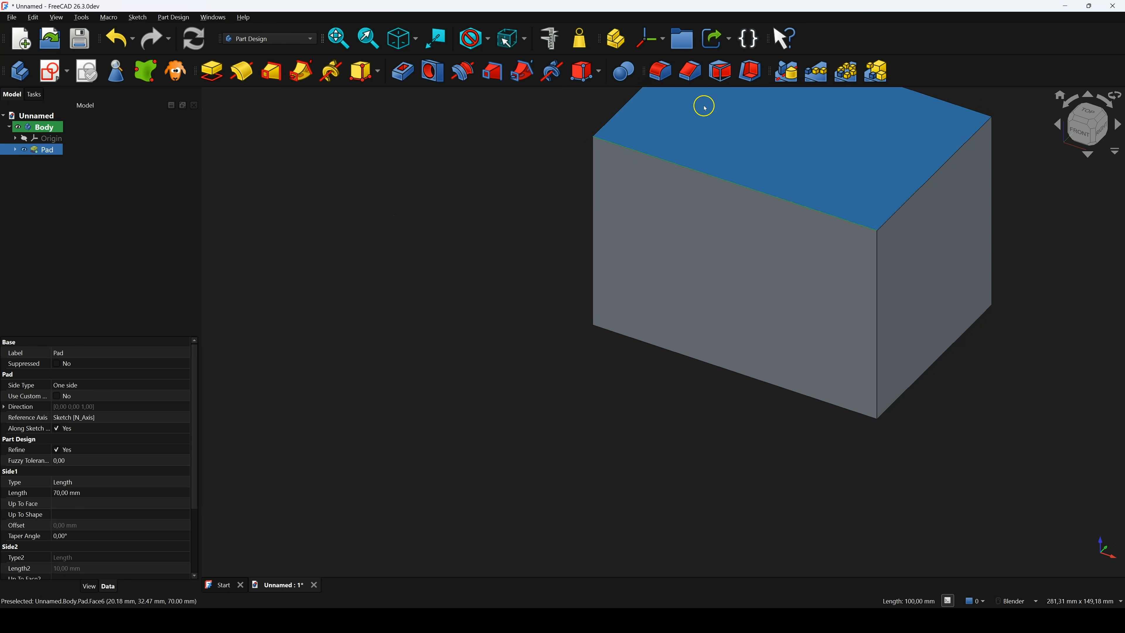
left_click(691, 73)
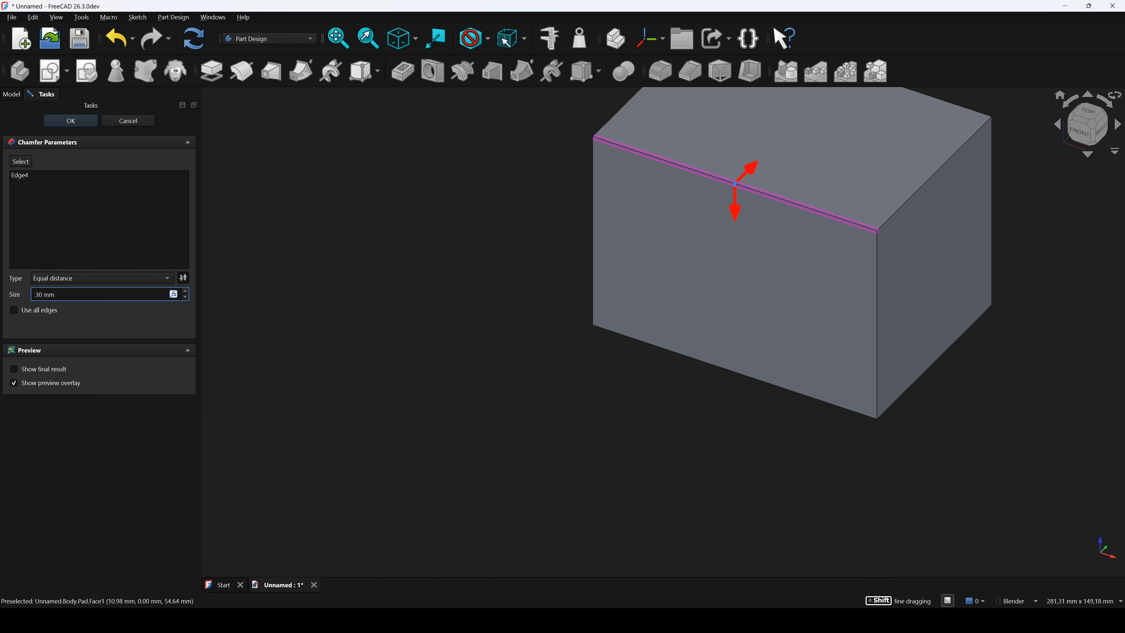
left_click(102, 318)
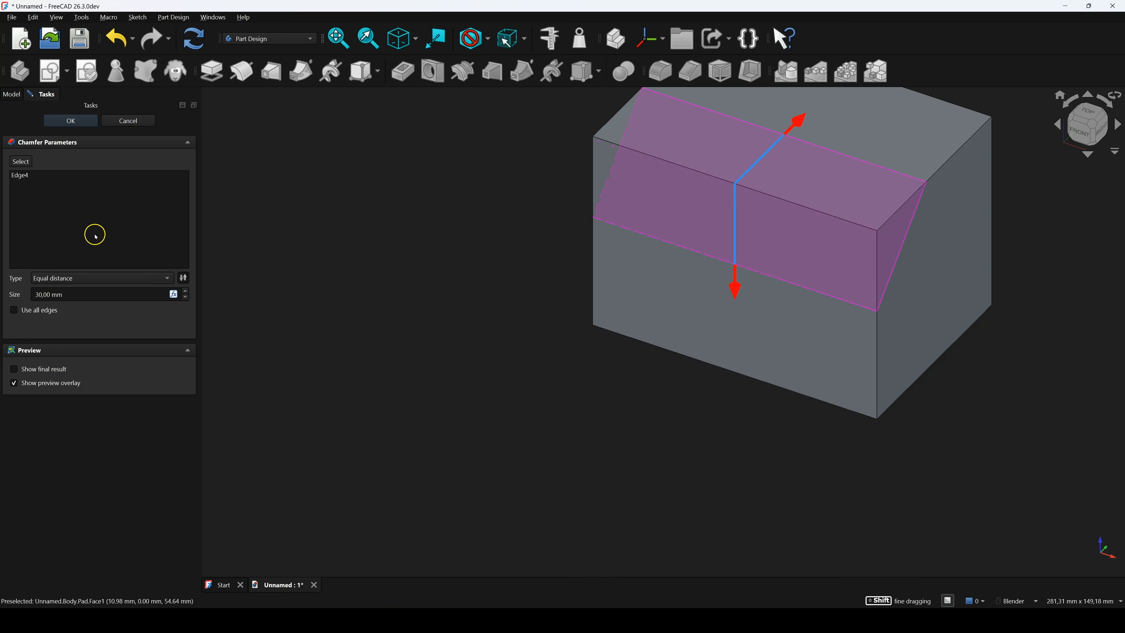
left_click(70, 121)
scroll(401, 307, "down", 3)
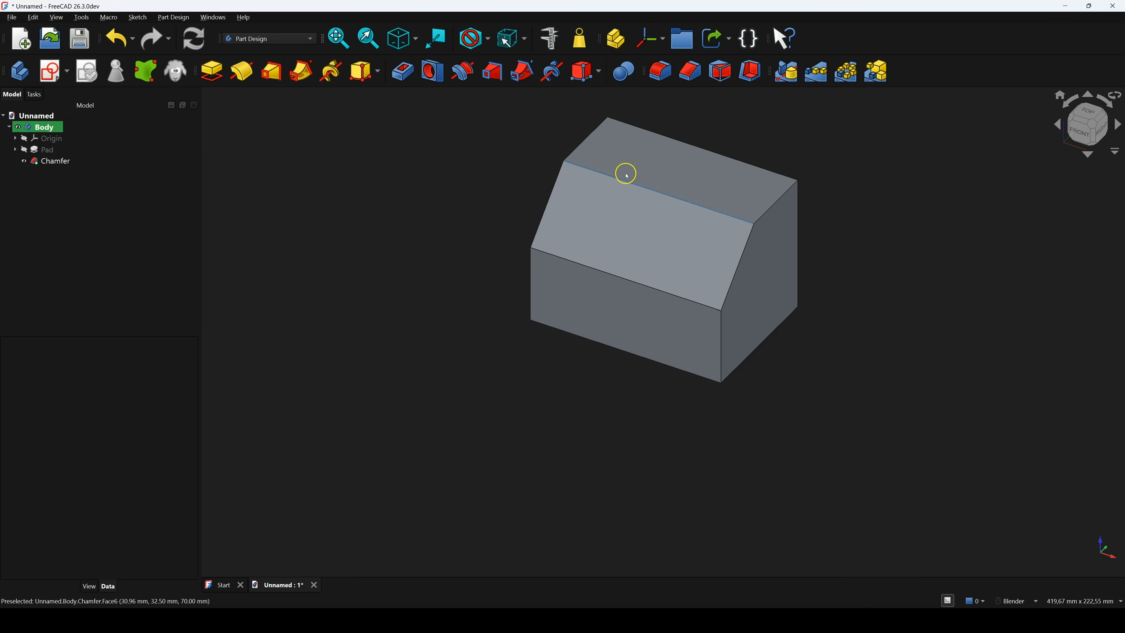
left_click(671, 161)
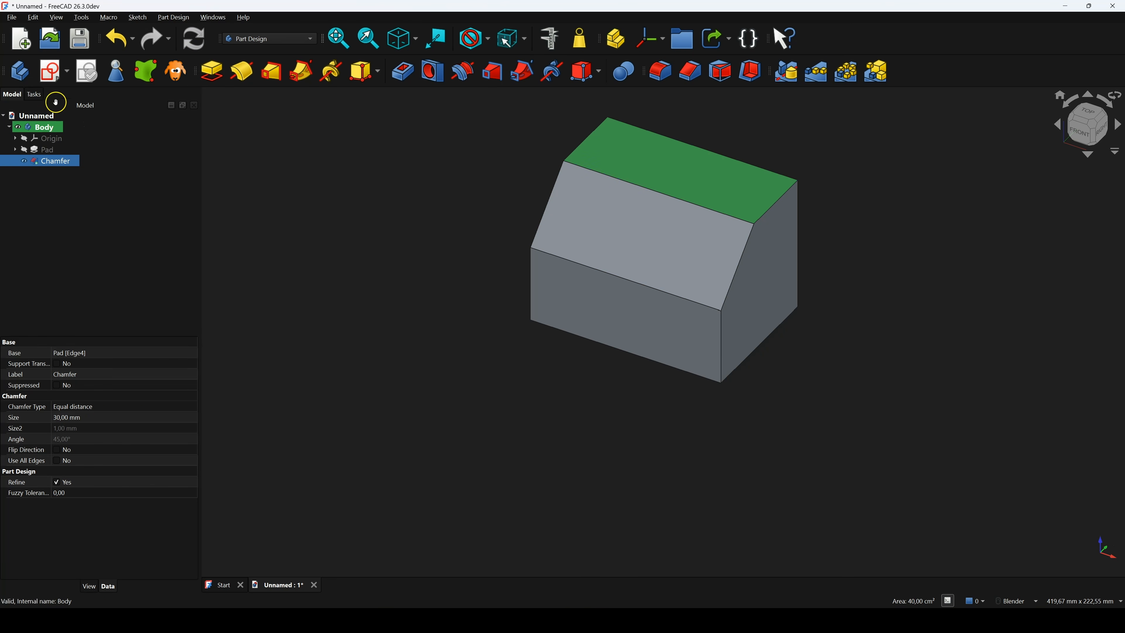
Sketch on the top face and place the word Text in osifont-lgpl3fe, Width mode, across it
left_click(53, 73)
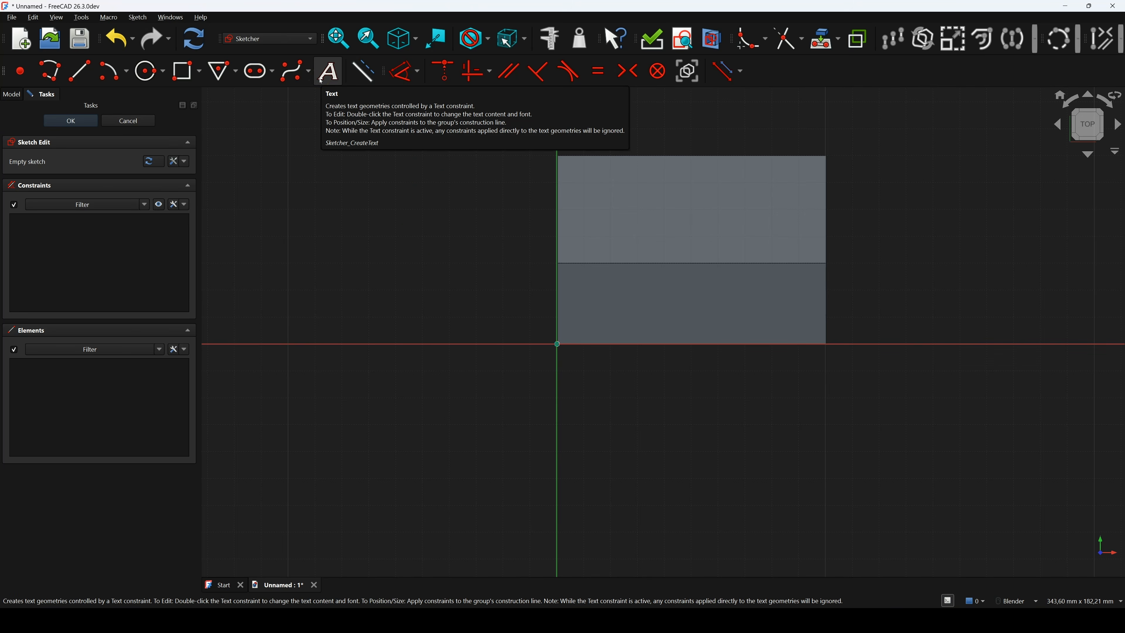
left_click(327, 70)
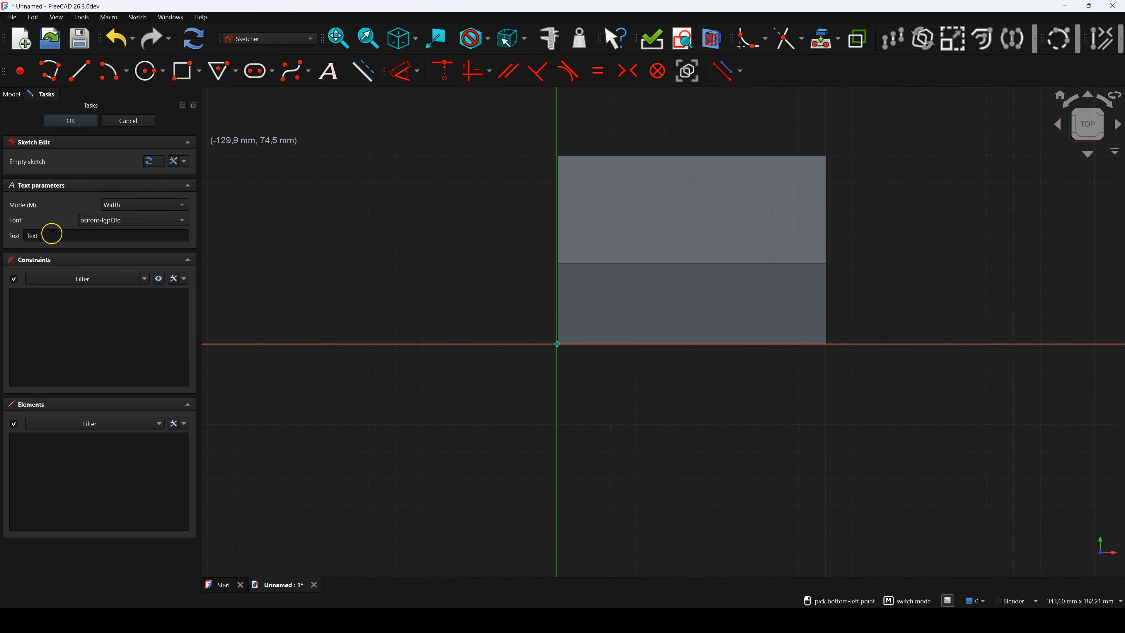
left_click(119, 223)
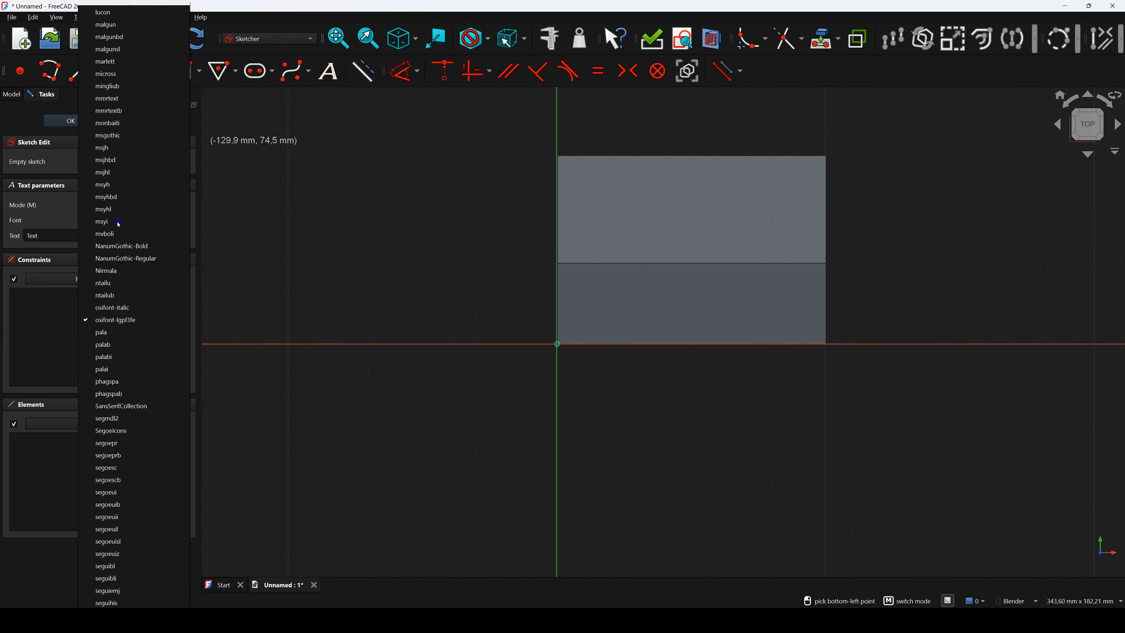
left_click(116, 320)
left_click(40, 237)
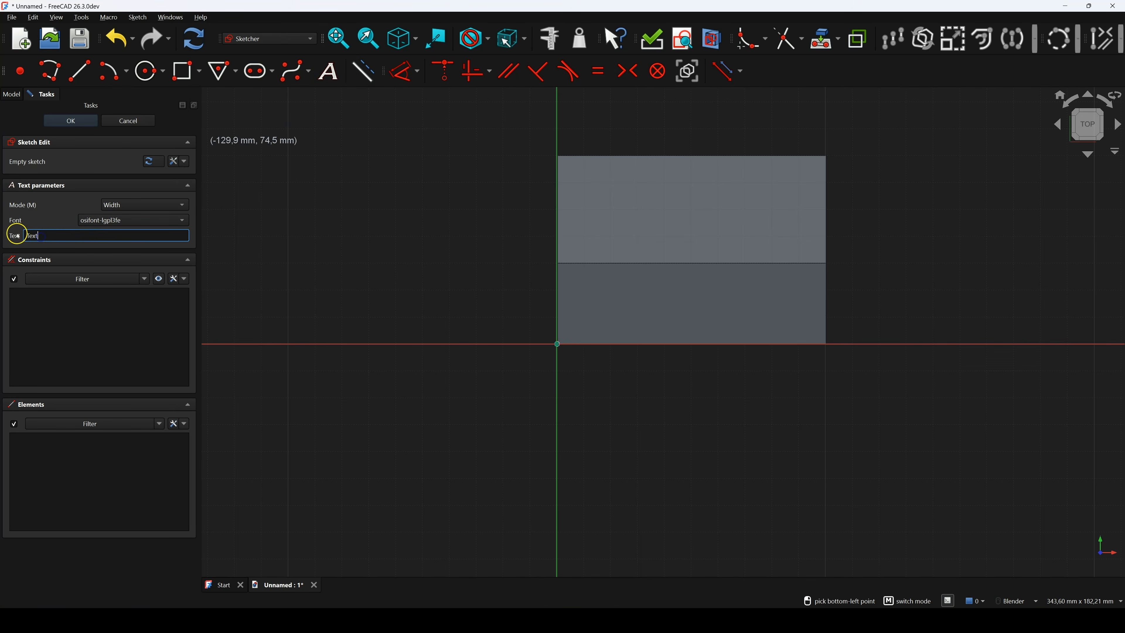
left_click(128, 205)
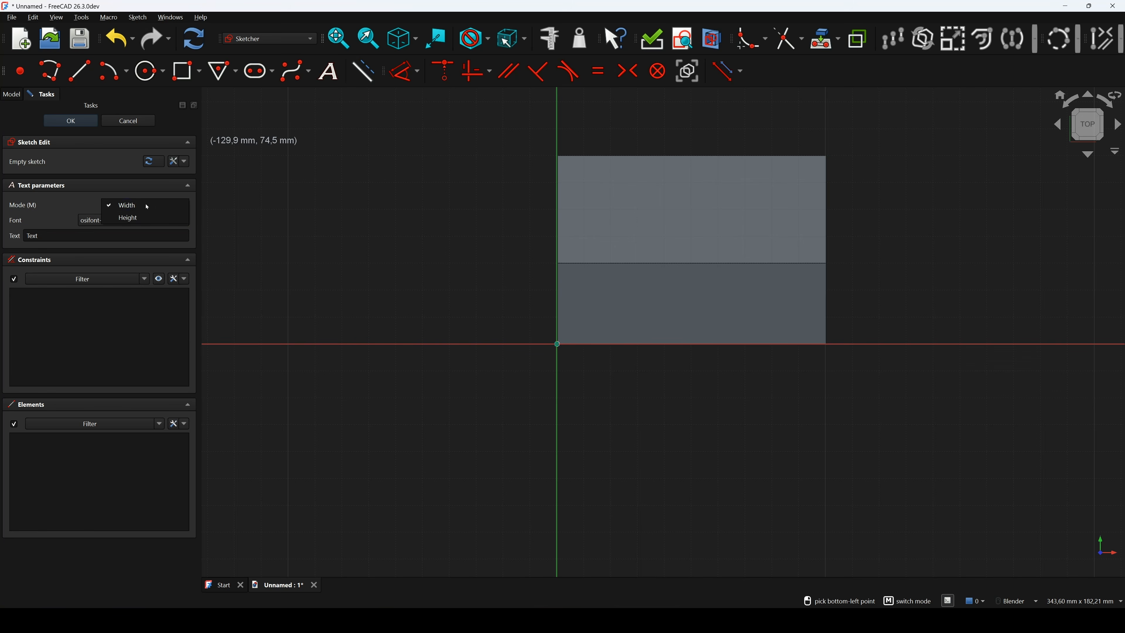
left_click(103, 201)
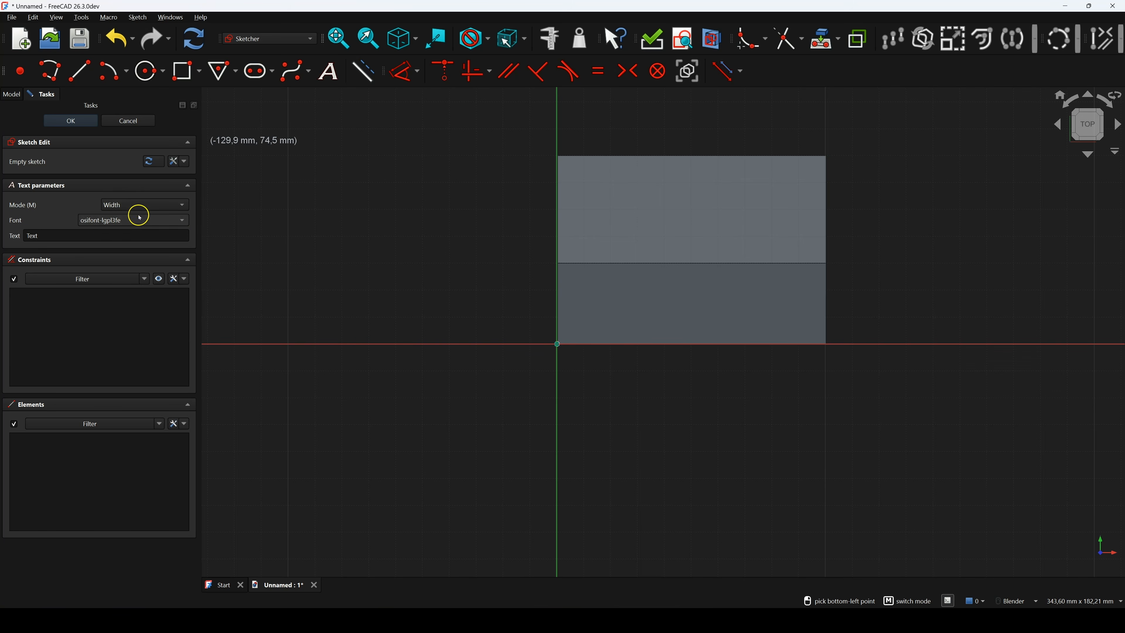
left_click(585, 251)
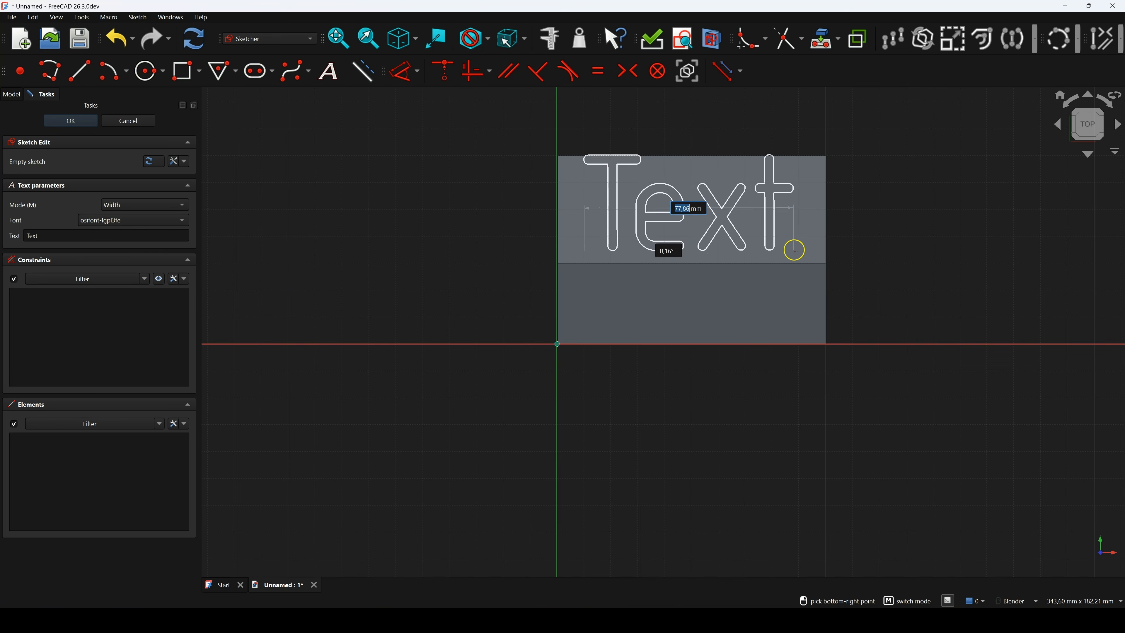
left_click(809, 251)
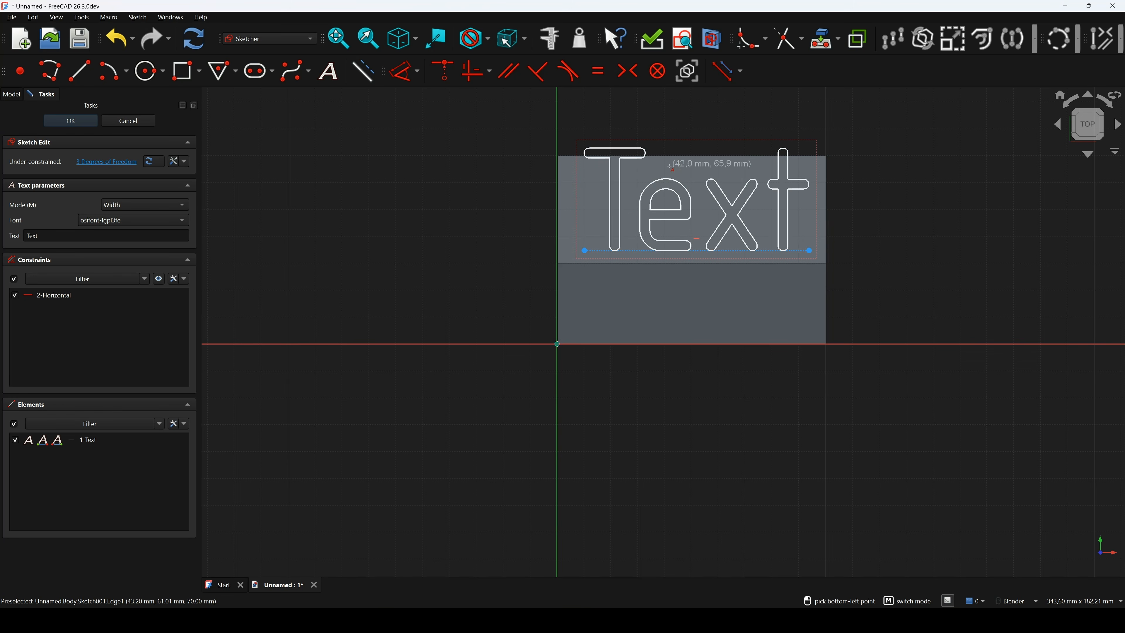
key("Escape")
mouse_move(697, 256)
left_mouse_down()
mouse_move(663, 221)
mouse_move(691, 252)
left_mouse_up()
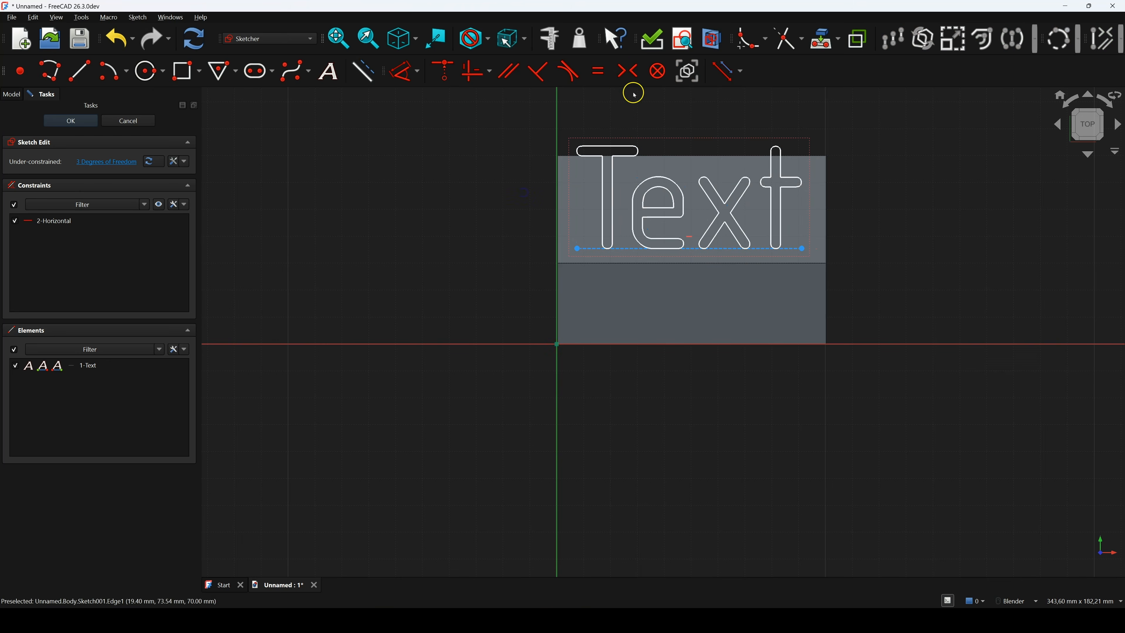
Add a 50 mm horizontal distance constraint across the Text lettering's base
left_click(404, 76)
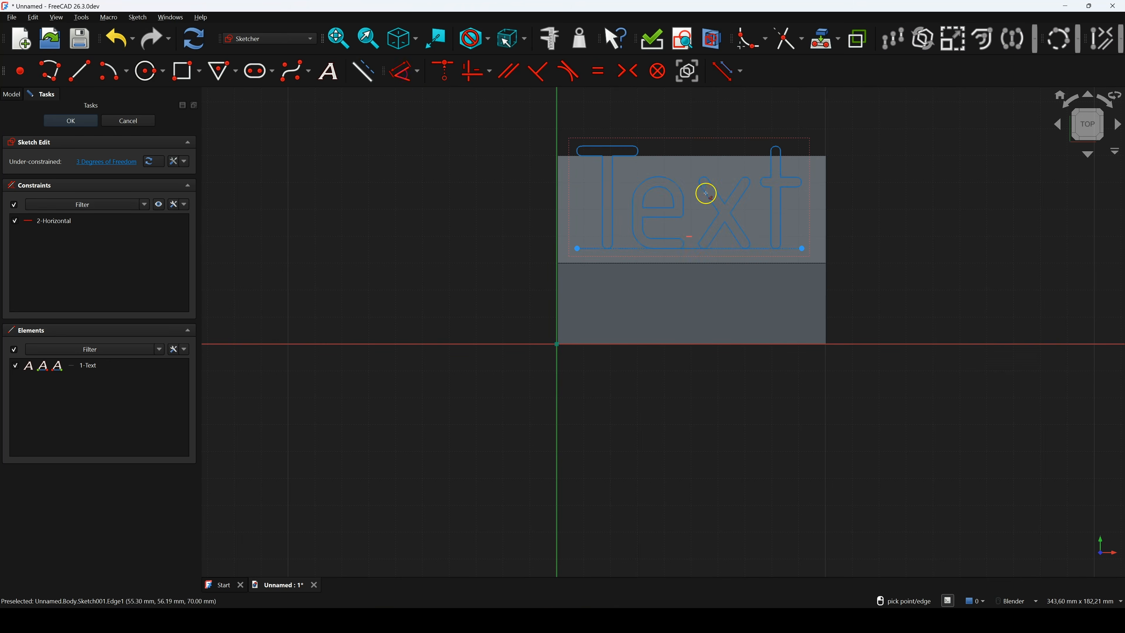
left_click(690, 249)
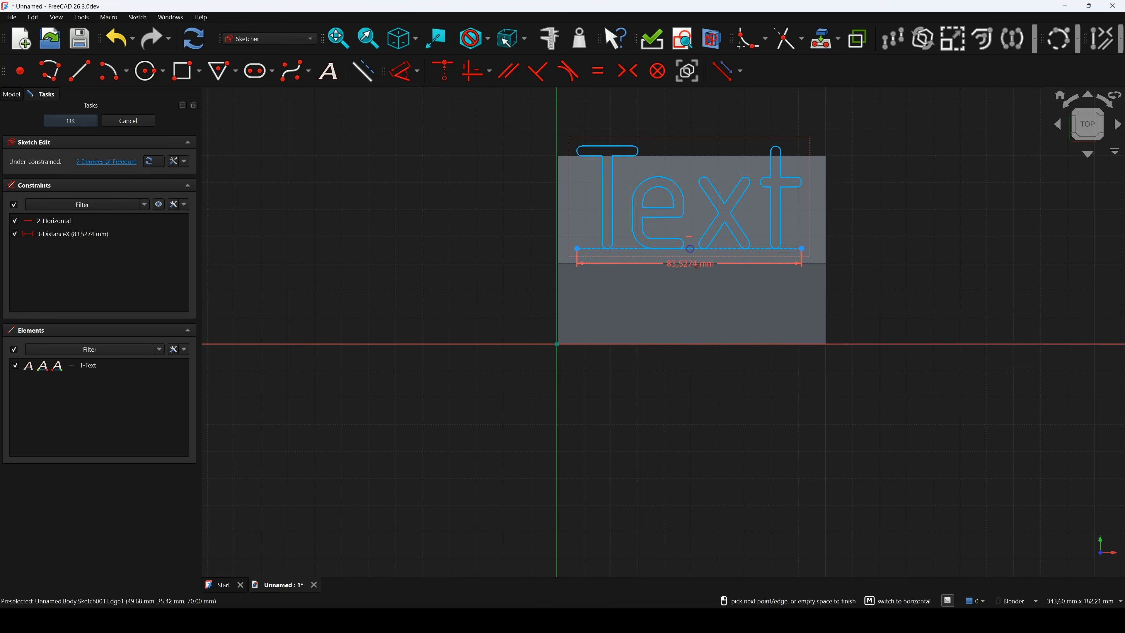
left_click(695, 300)
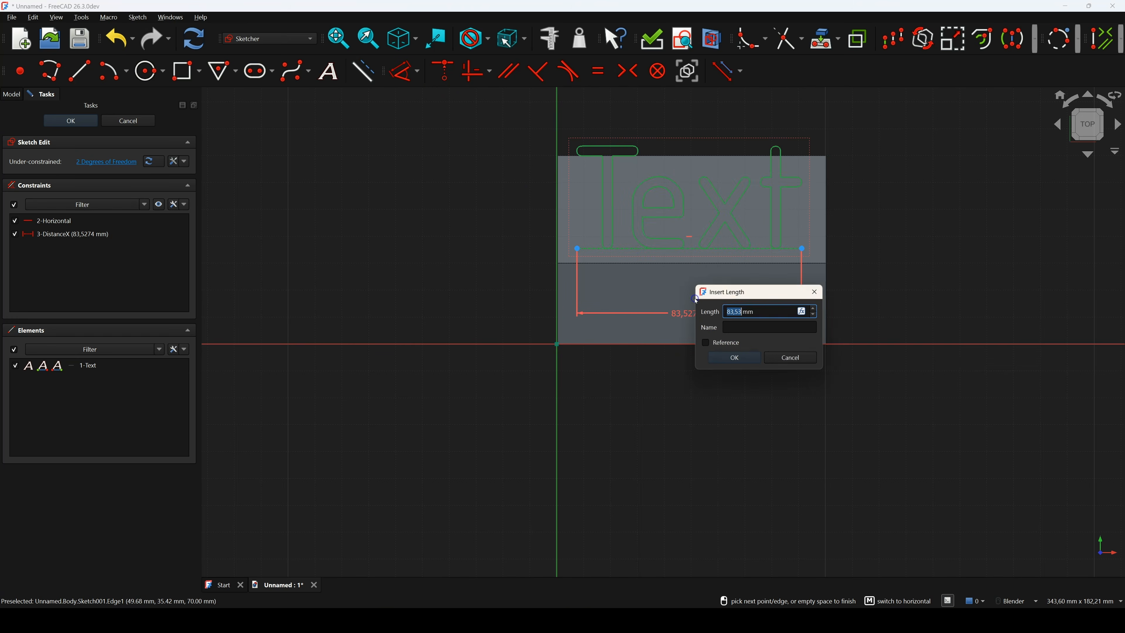
key("Return")
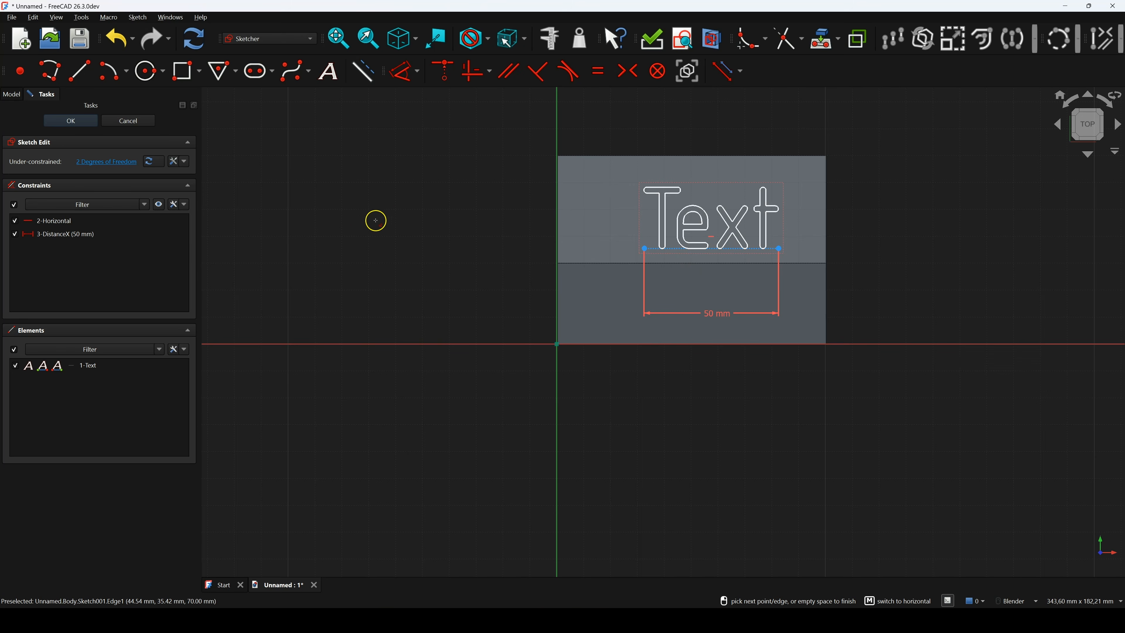
left_click(324, 78)
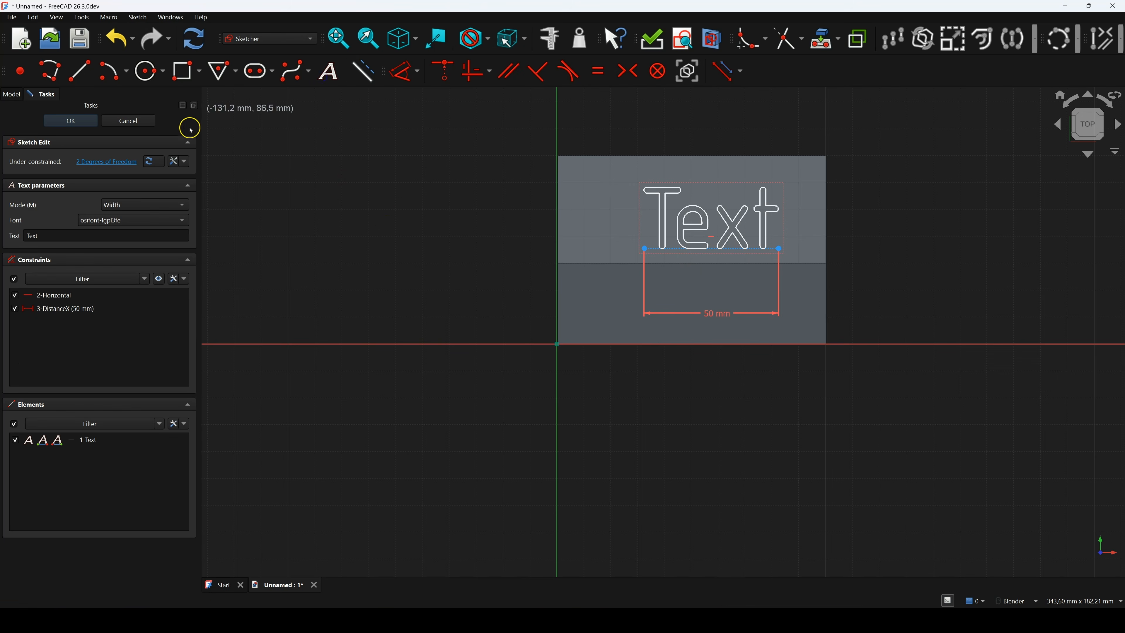
Place a Height-mode trial text and constrain its height to 20 mm
left_click(140, 205)
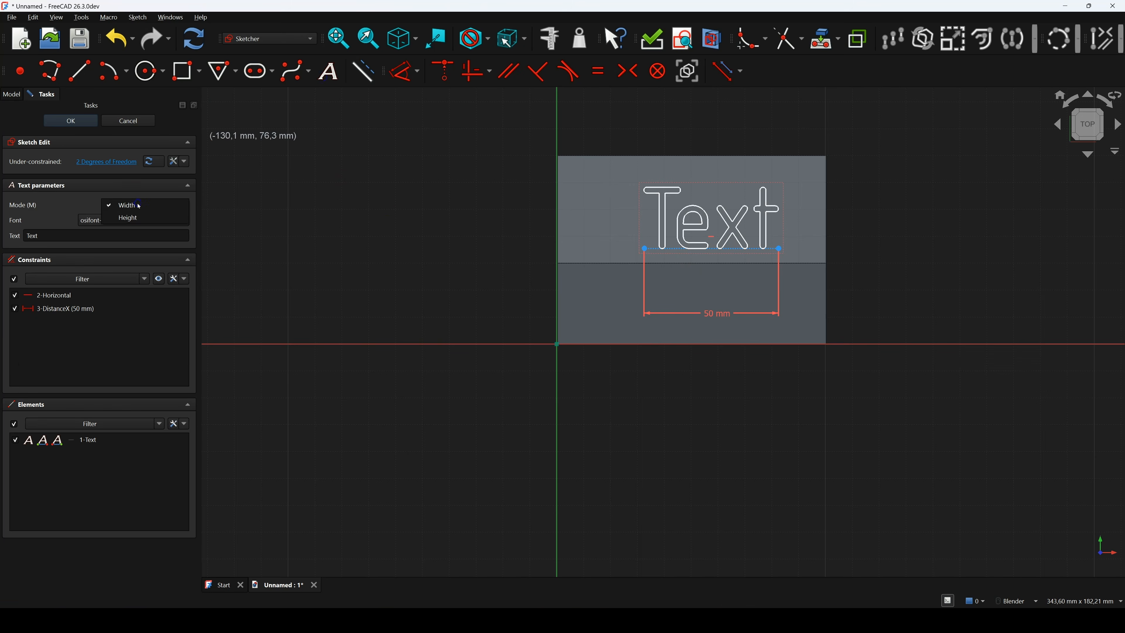
left_click(141, 218)
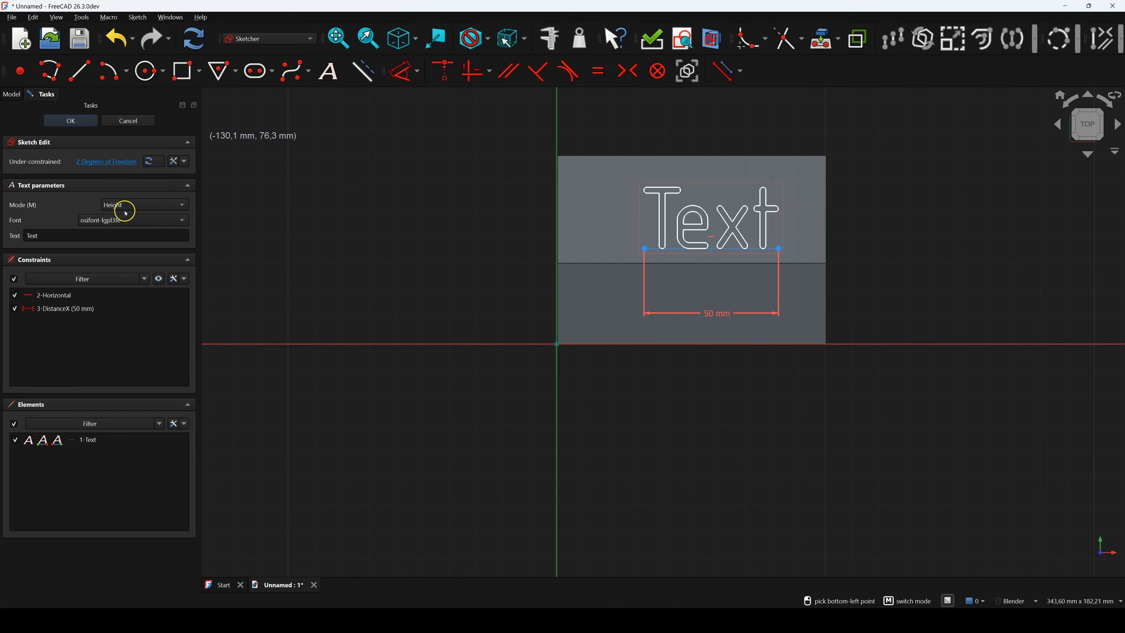
left_click(407, 287)
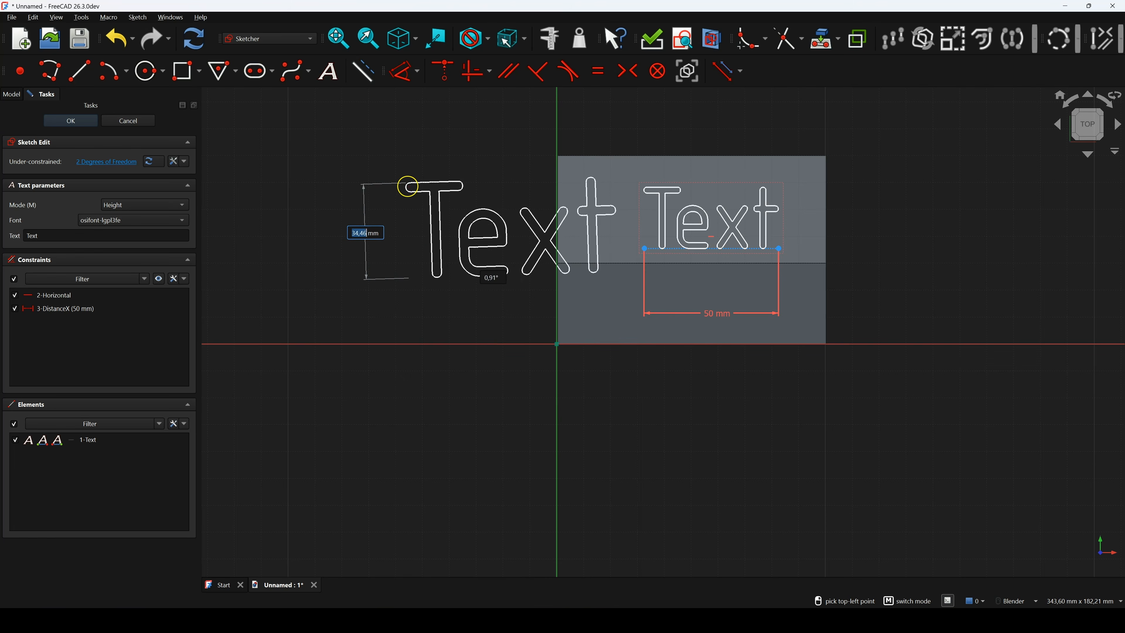
left_click(409, 171)
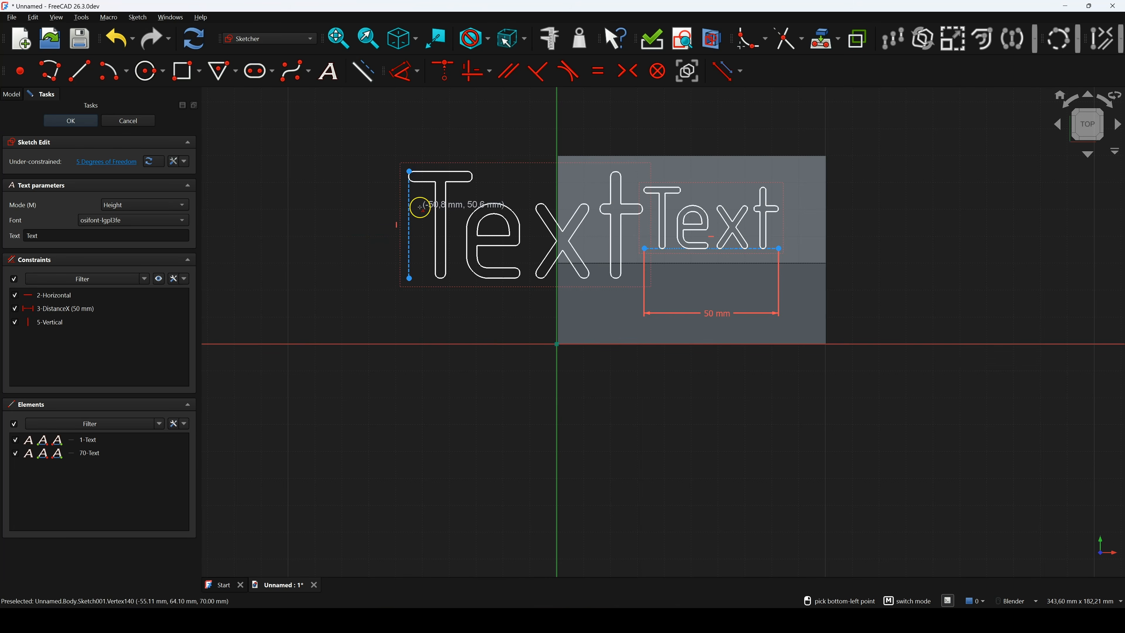
key("Escape")
left_click(404, 72)
left_click(409, 211)
left_click(365, 215)
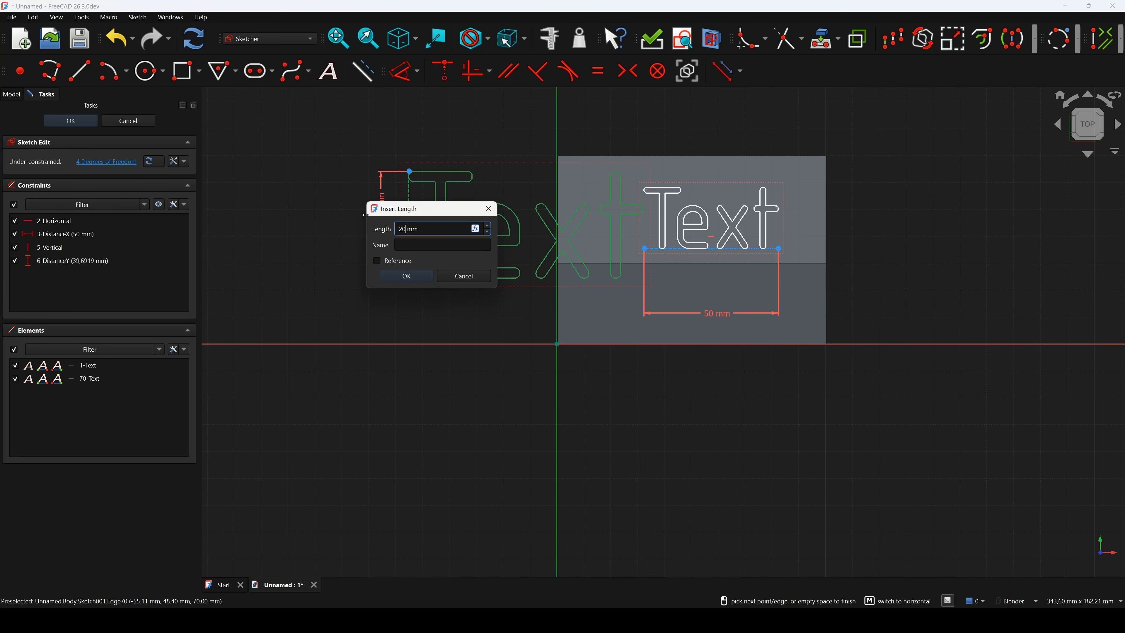
key("Return")
key("Escape")
Place a third trial text with 60 mm width and 0° angle
left_click(327, 73)
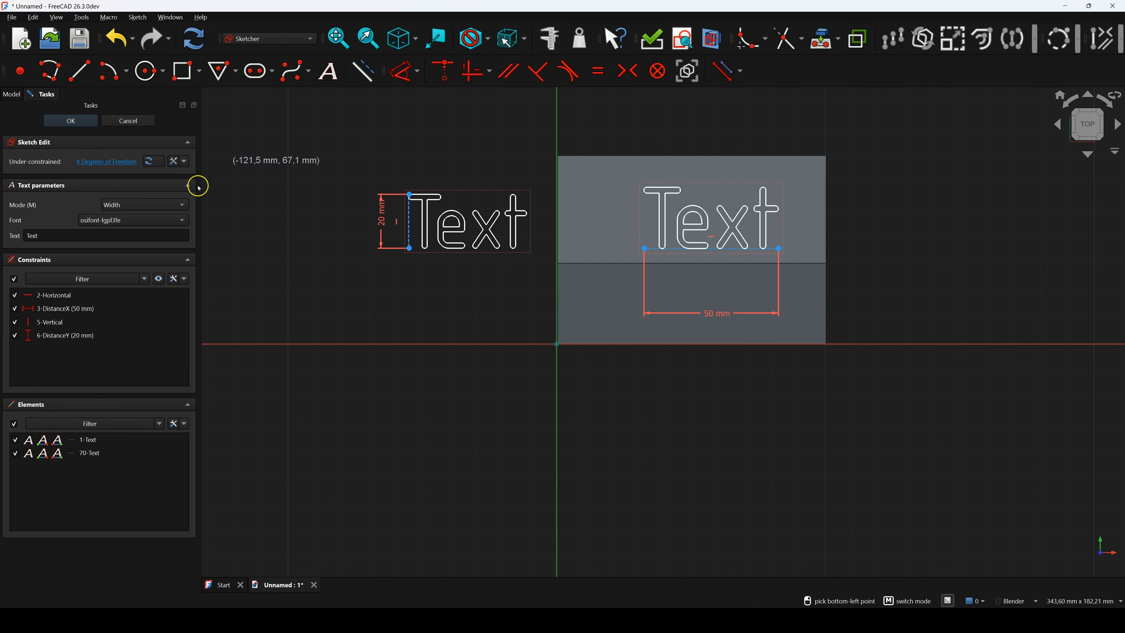
left_click(339, 394)
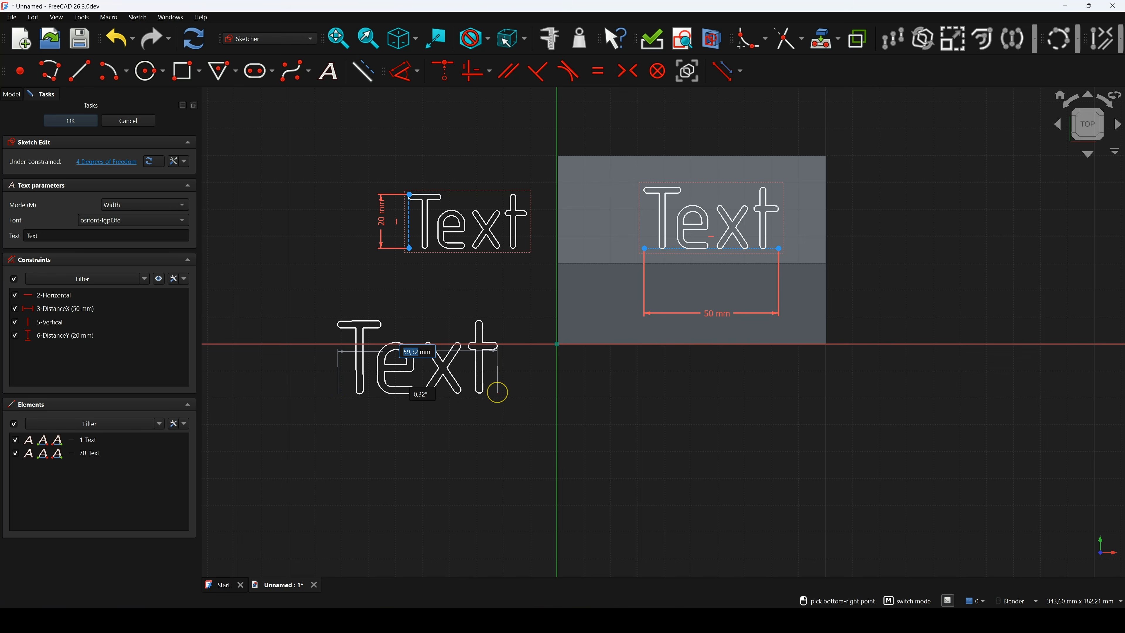
type("60")
key("Tab")
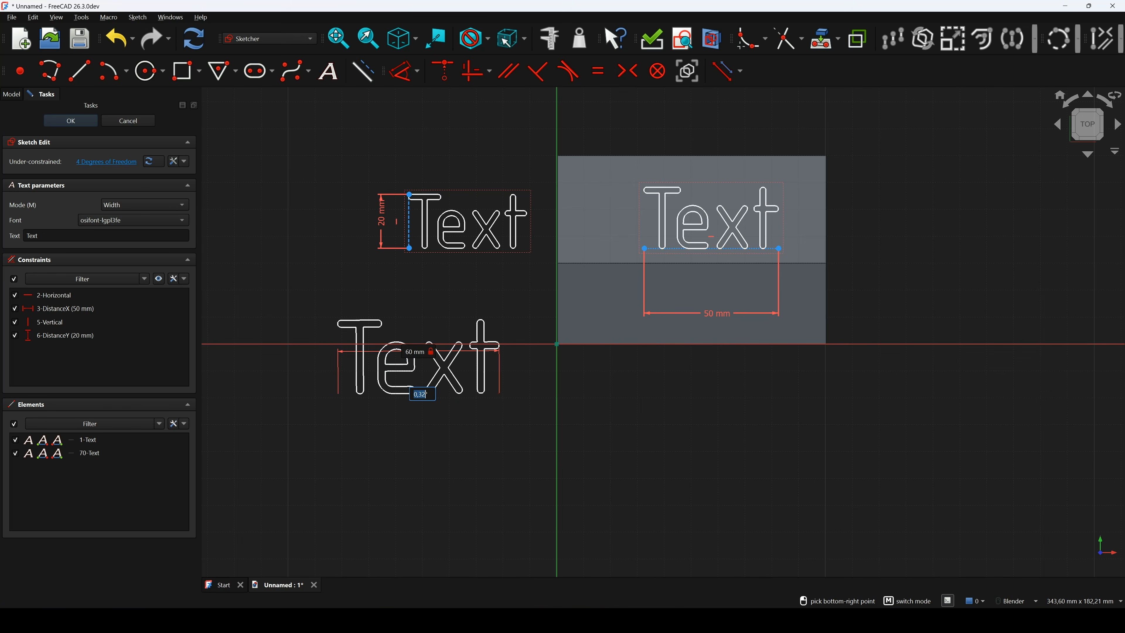
type("0")
key("Return")
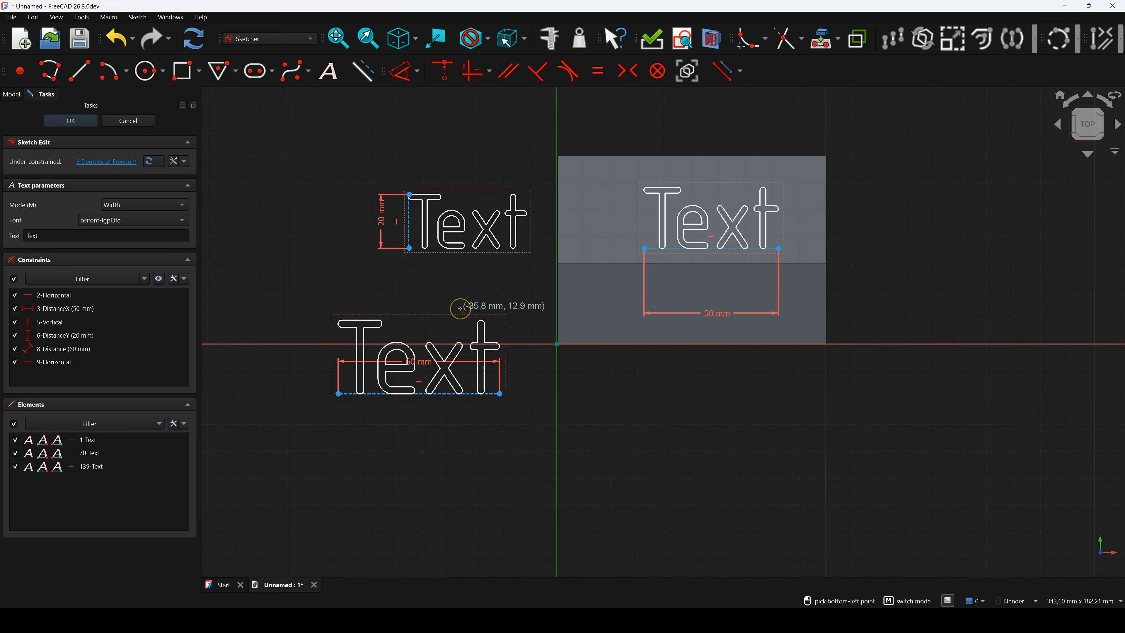
key("Escape")
Delete both trial texts and the original Text lettering with its constraint
left_click_drag(359, 171, 549, 286)
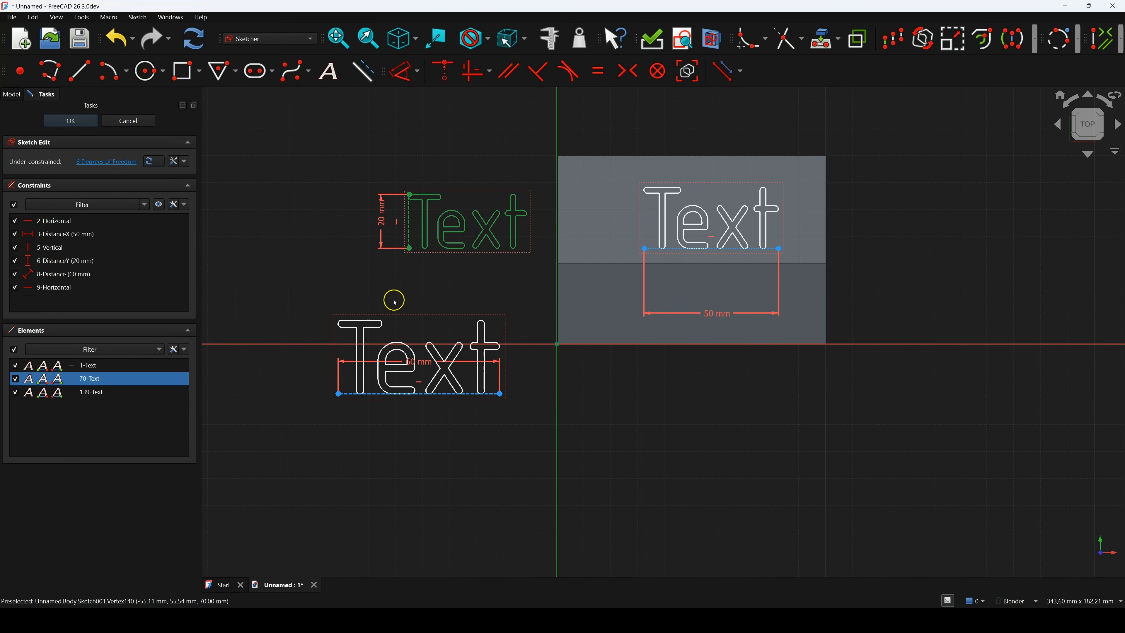
key("Delete")
left_click_drag(311, 293, 527, 410)
key("Delete")
left_click_drag(621, 170, 780, 266)
key("Delete")
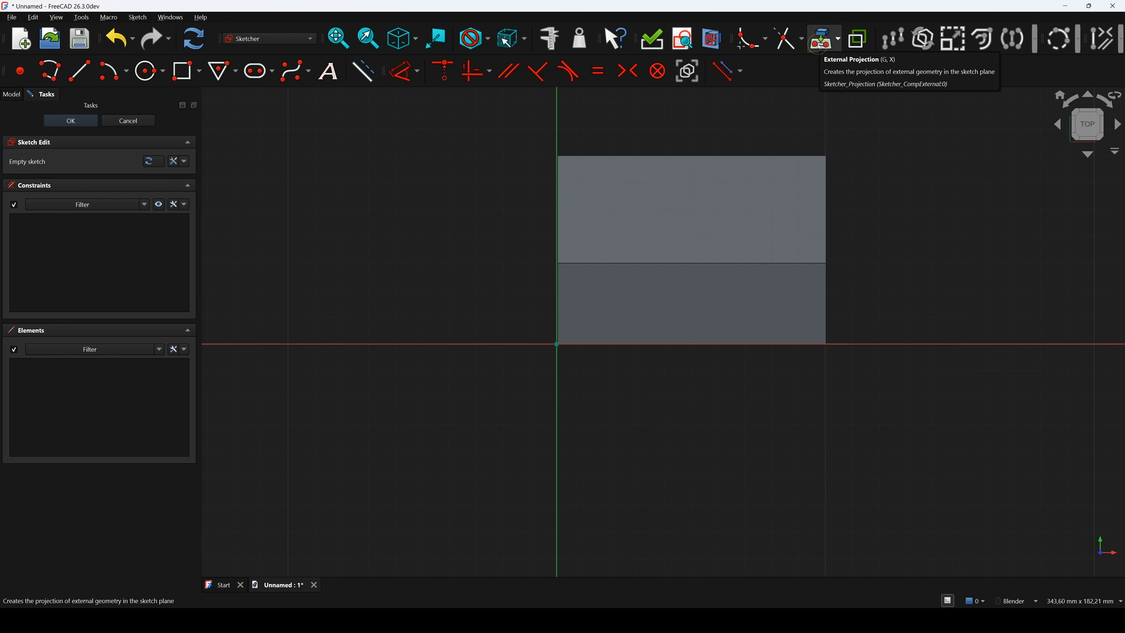
Project the edge above the chamfer face into the sketch as external geometry
left_click(818, 43)
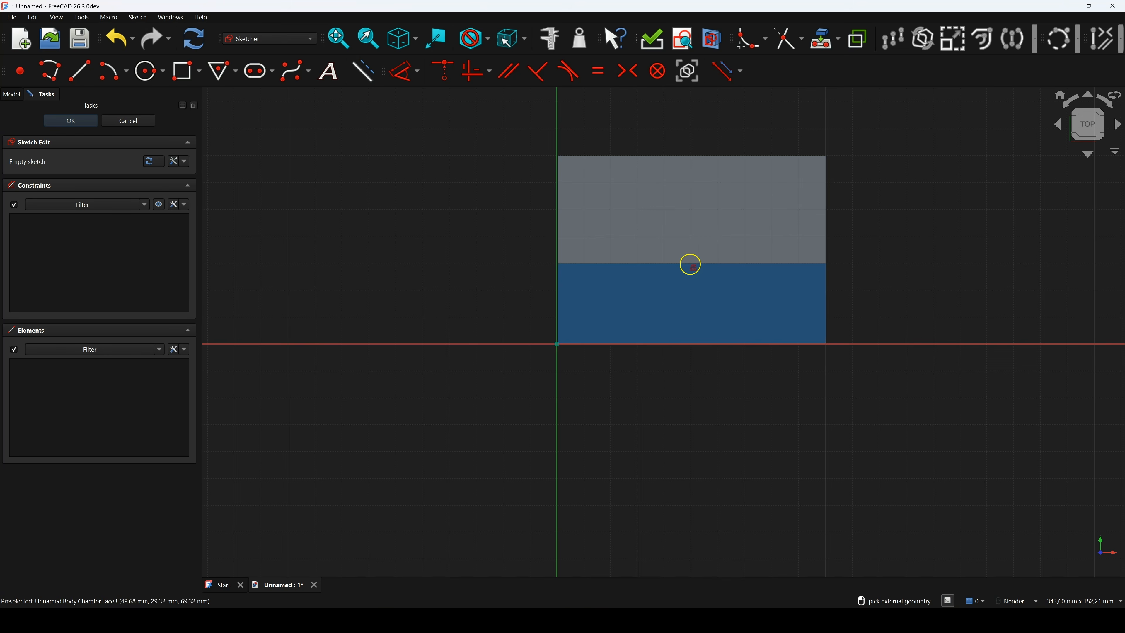
left_click(692, 263)
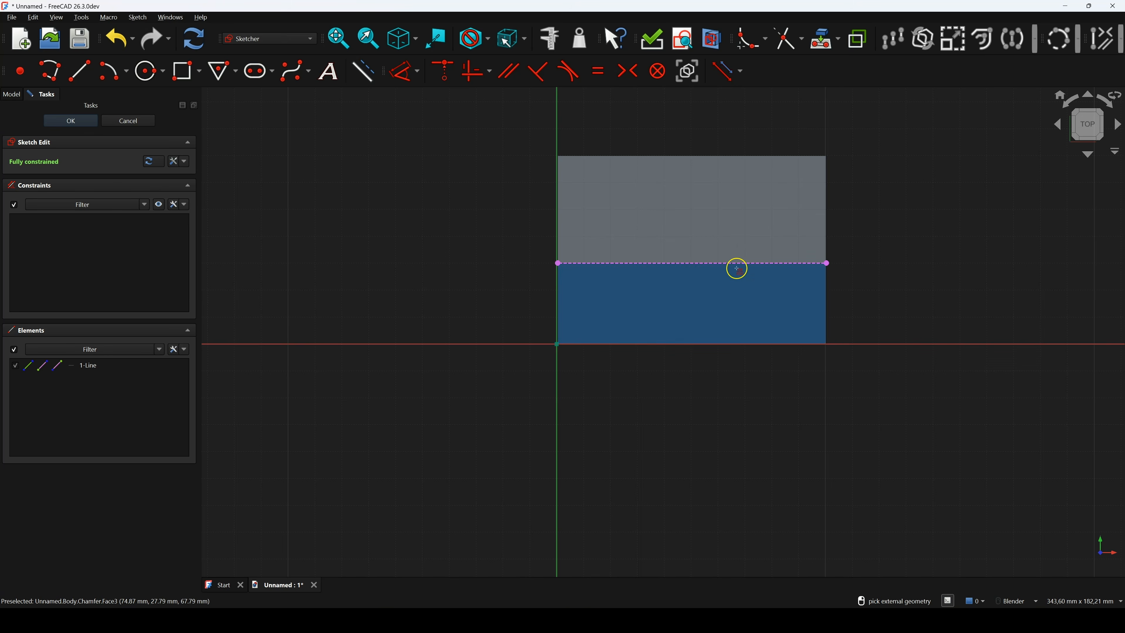
Draw a horizontal line and constrain it 5 mm above the projected edge
left_click(79, 70)
left_click(586, 249)
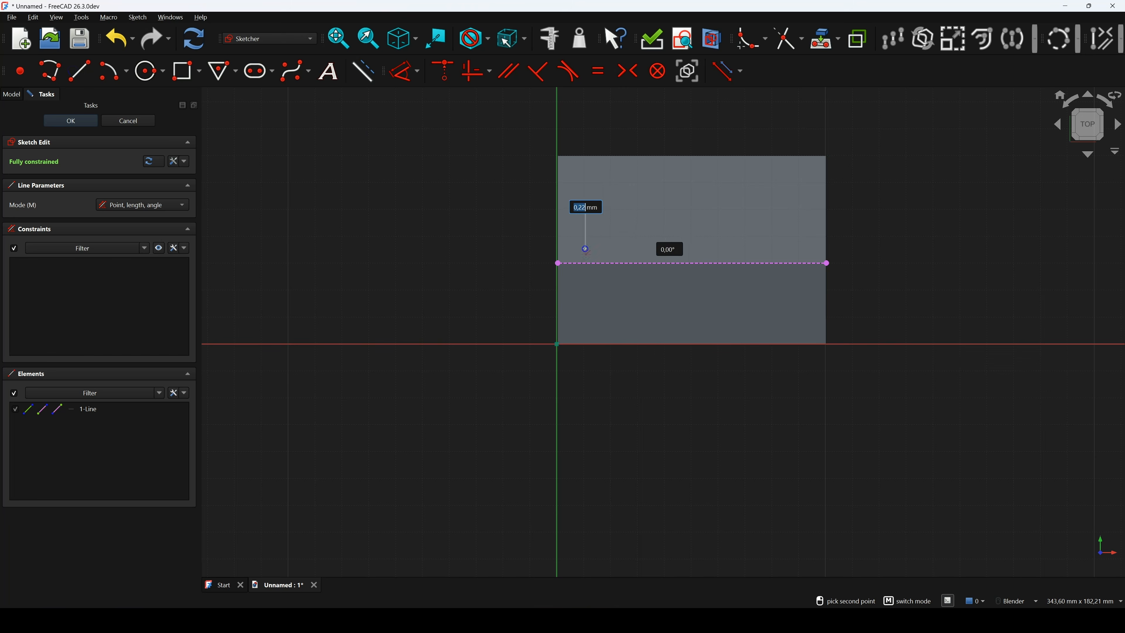
left_click(800, 249)
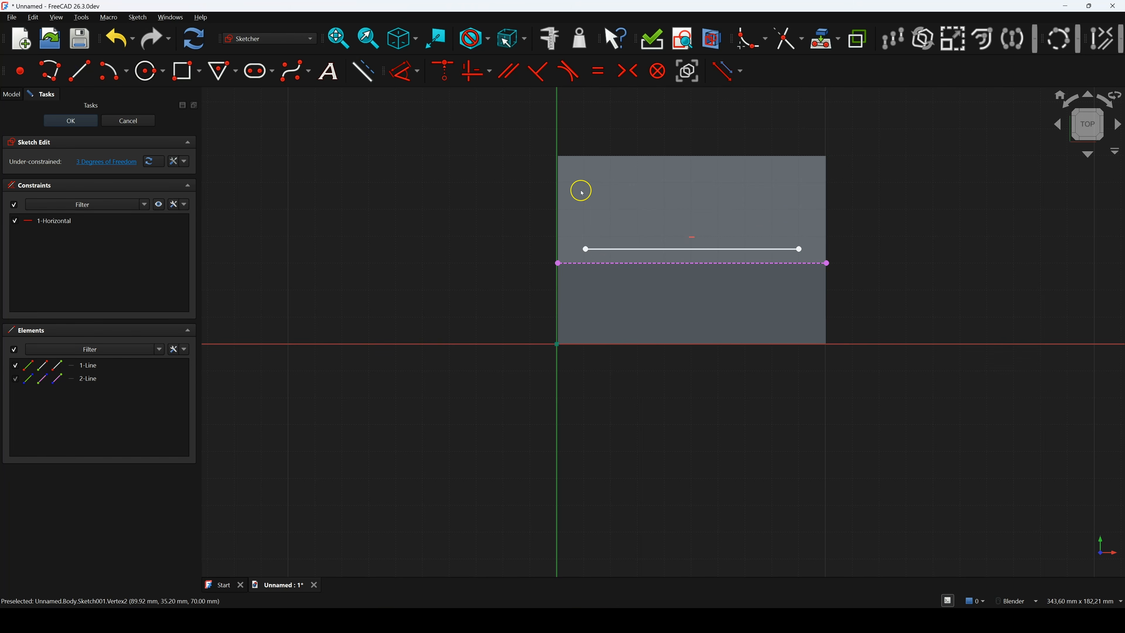
left_click(587, 249)
left_click(557, 263)
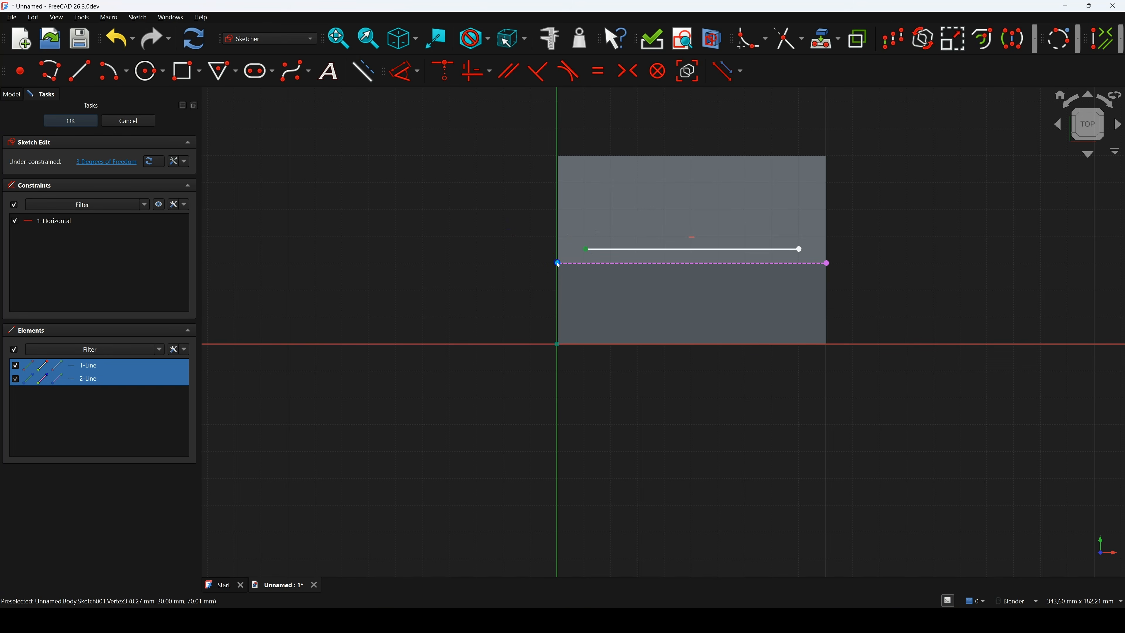
left_click(403, 73)
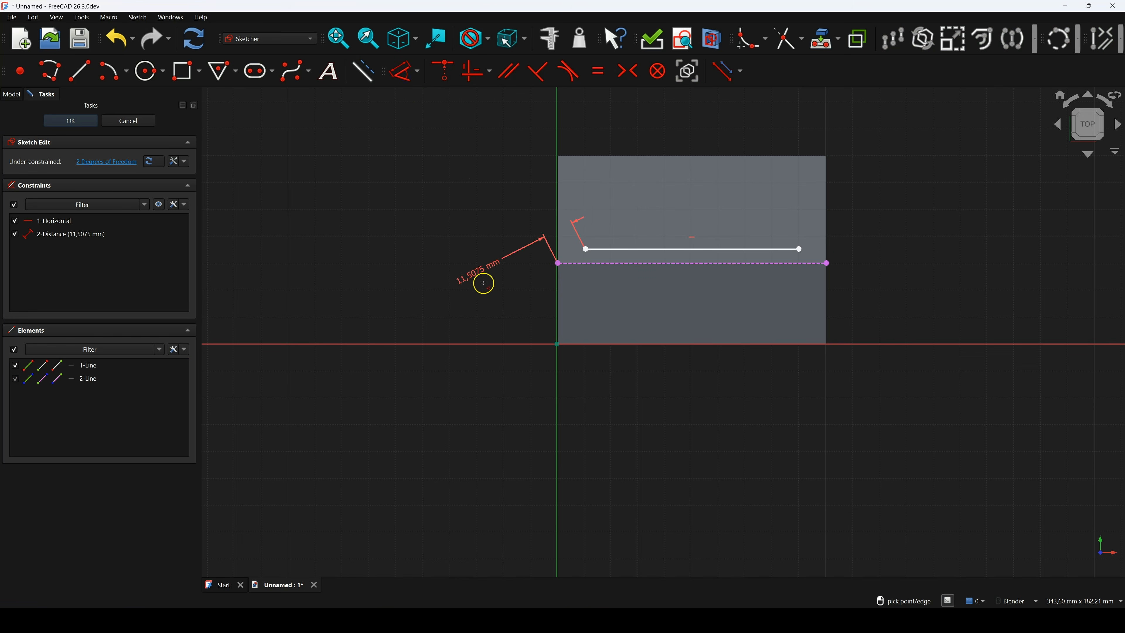
left_click(478, 256)
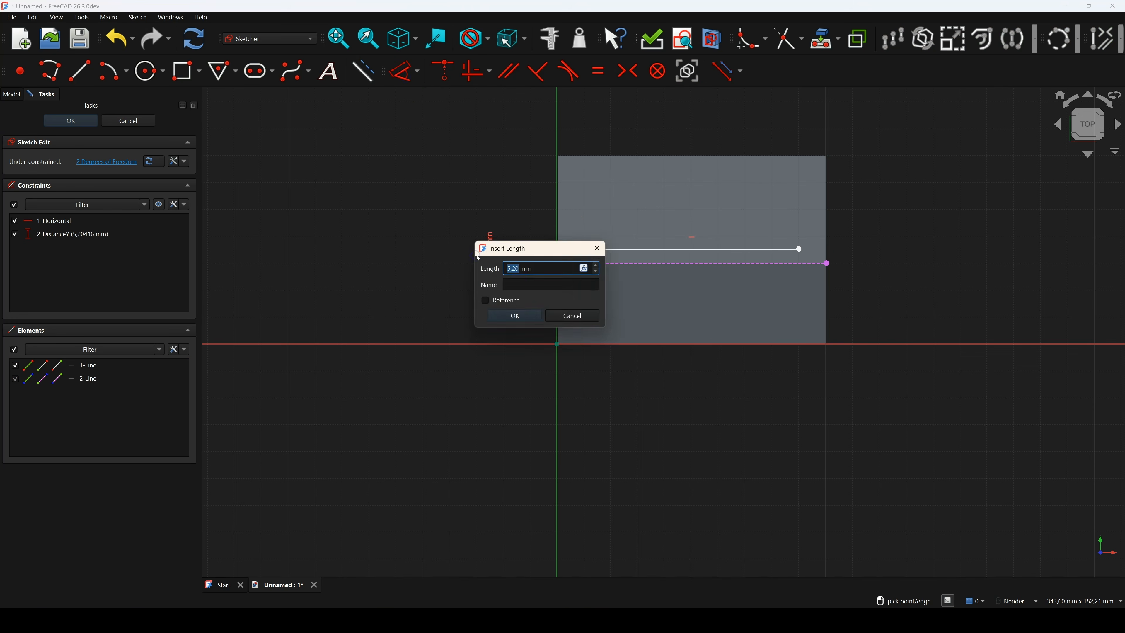
key("Return")
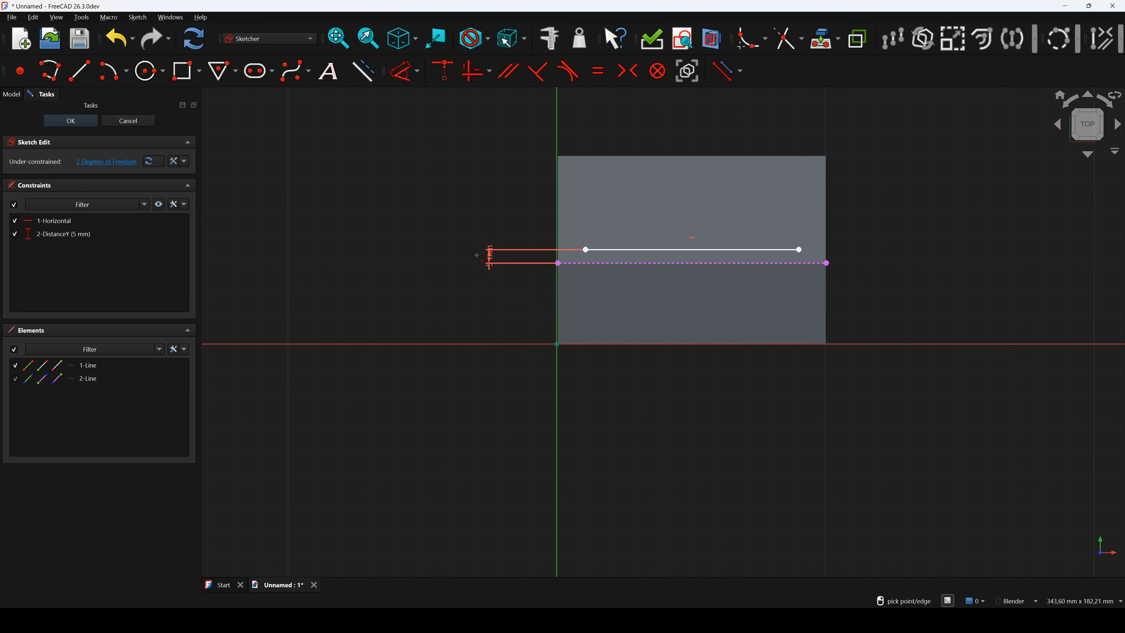
Inset the line 5 mm from the projected edge's left and right endpoints
left_click(585, 249)
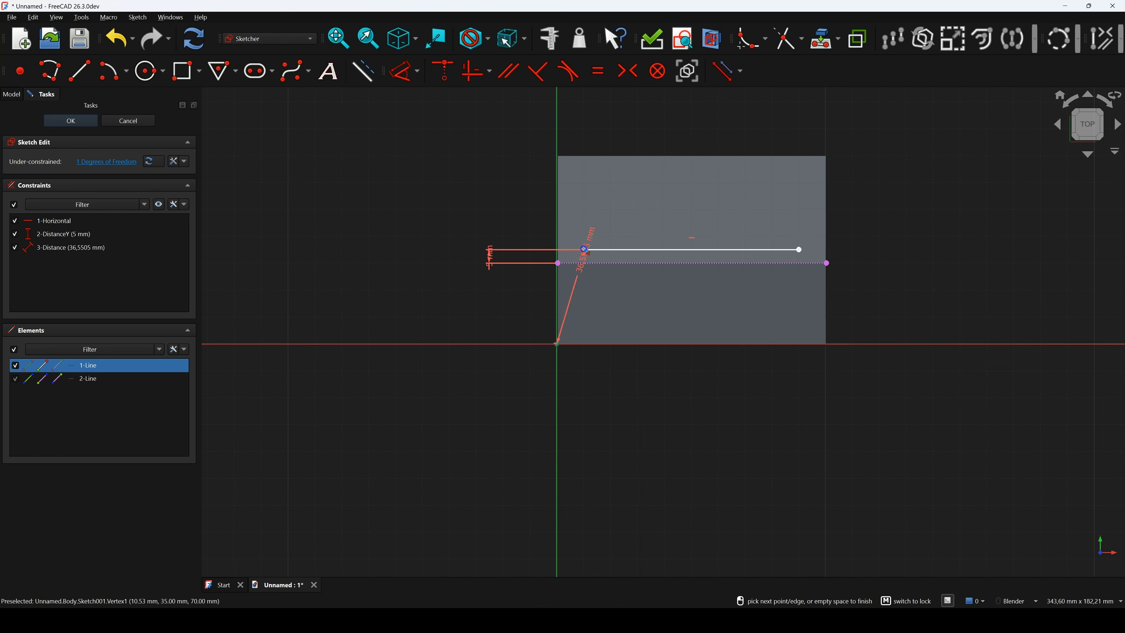
left_click(564, 212)
type("5")
key("Return")
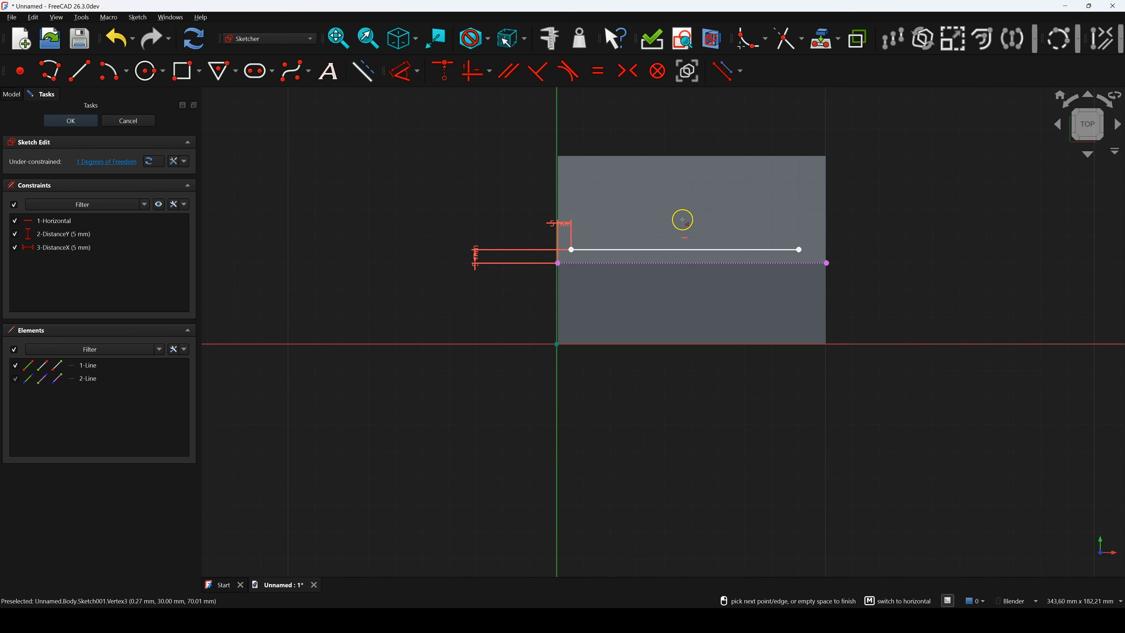
left_click(799, 249)
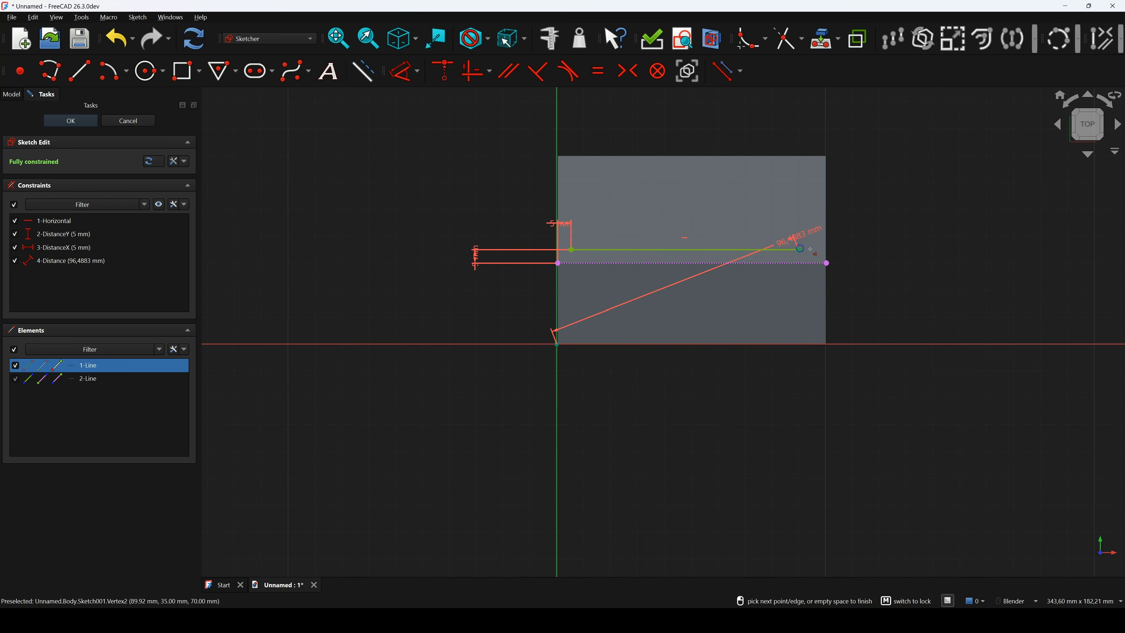
left_click(825, 263)
left_click(815, 217)
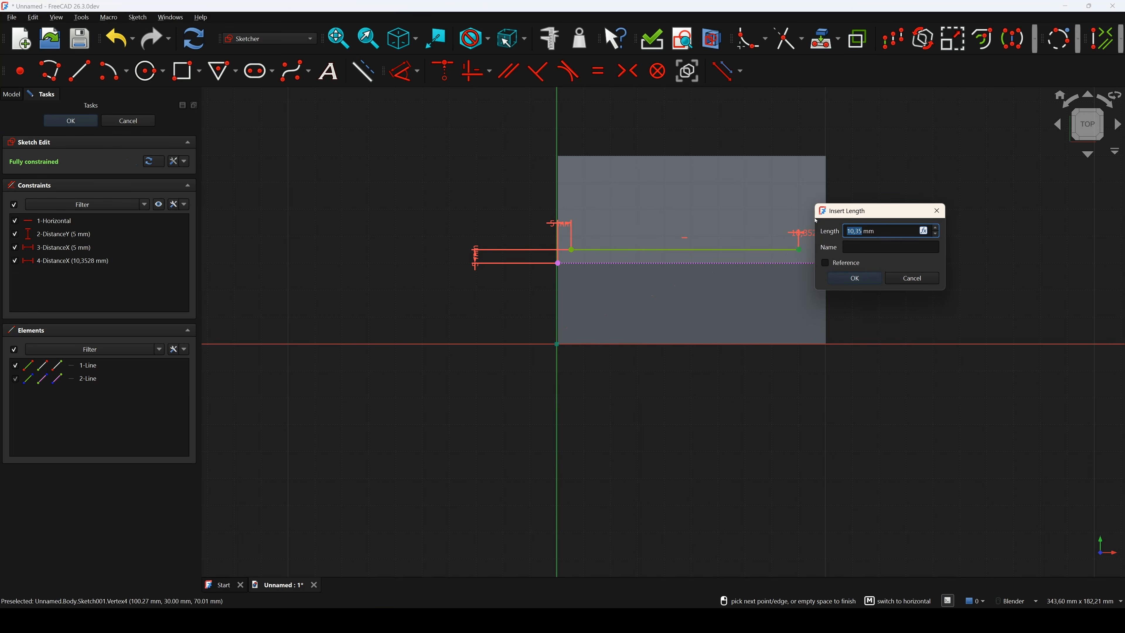
key("Return")
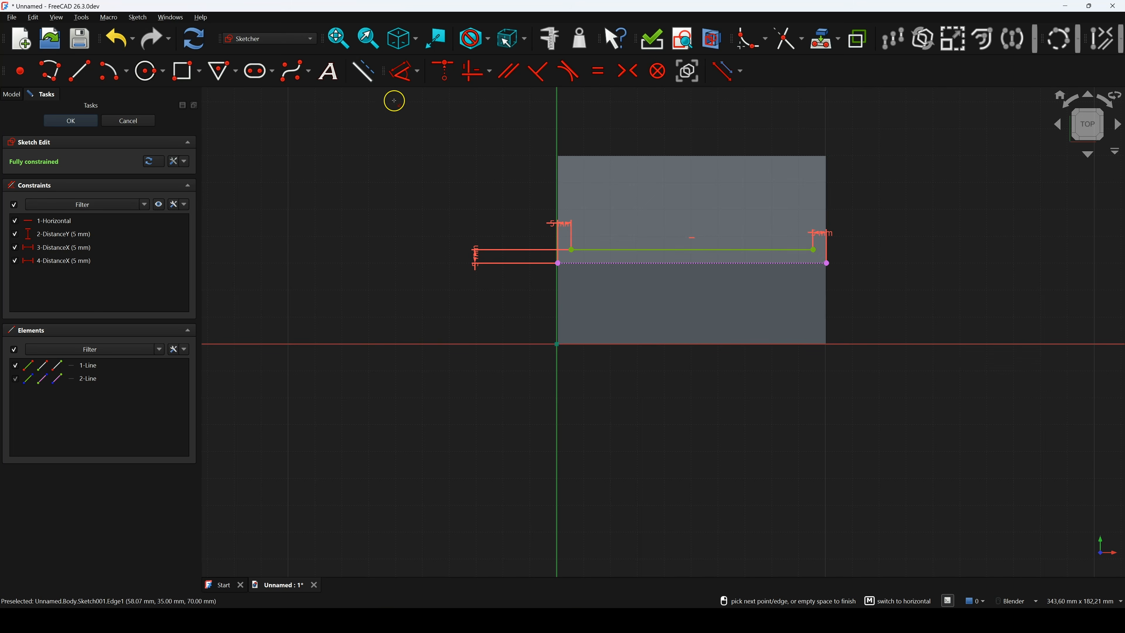
Place the word FreeCAD along the guide line from its left to right end
left_click(331, 72)
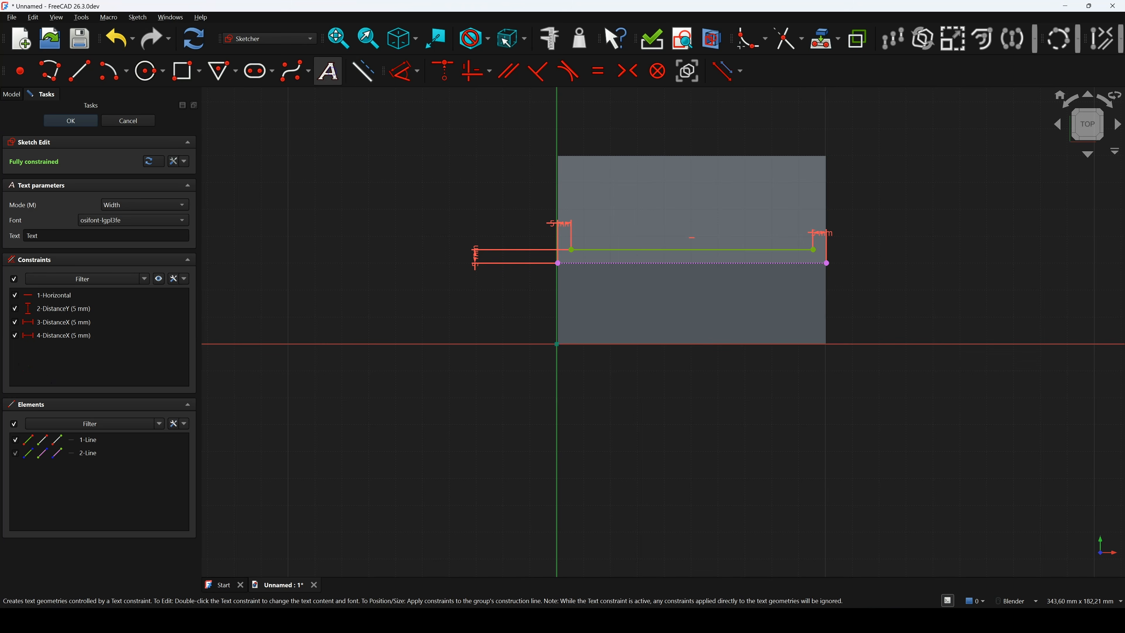
left_click(45, 235)
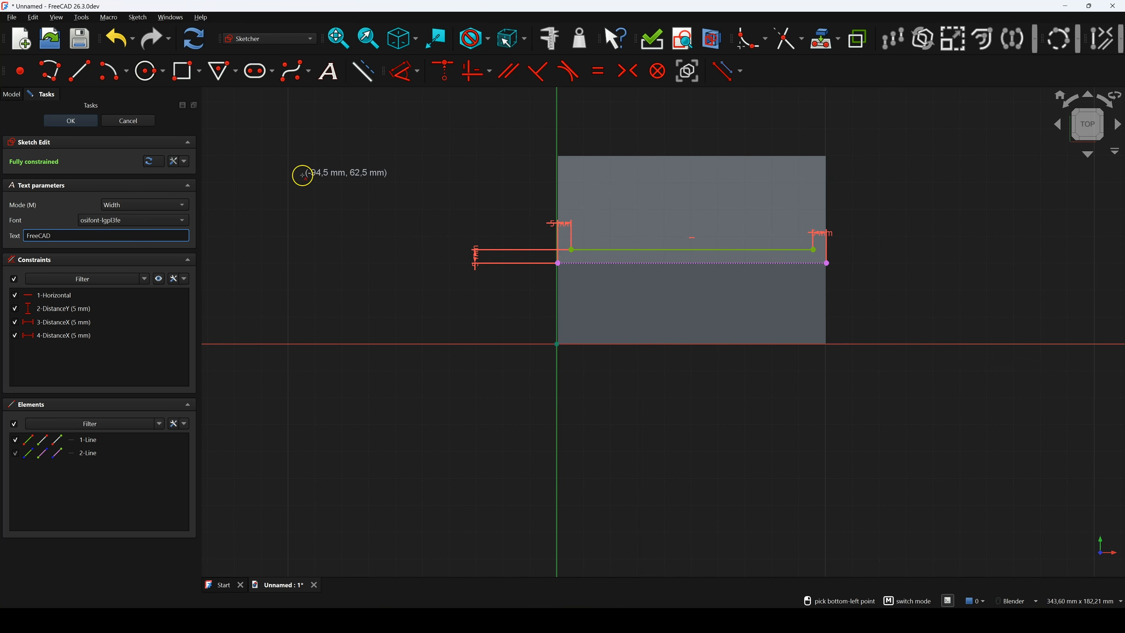
left_click(571, 250)
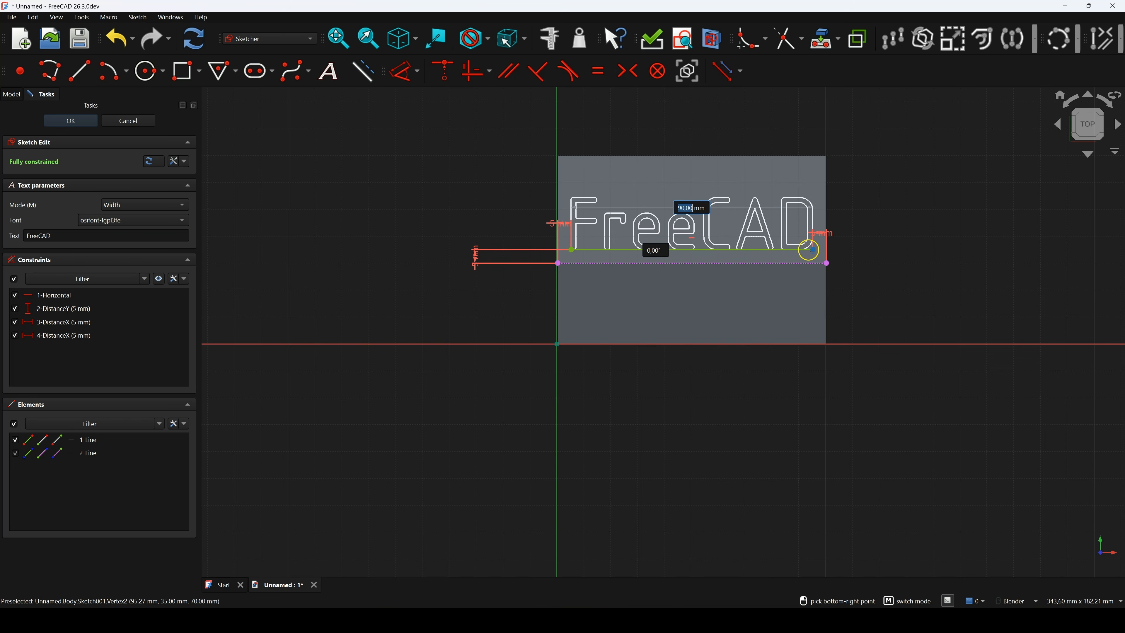
left_click(813, 251)
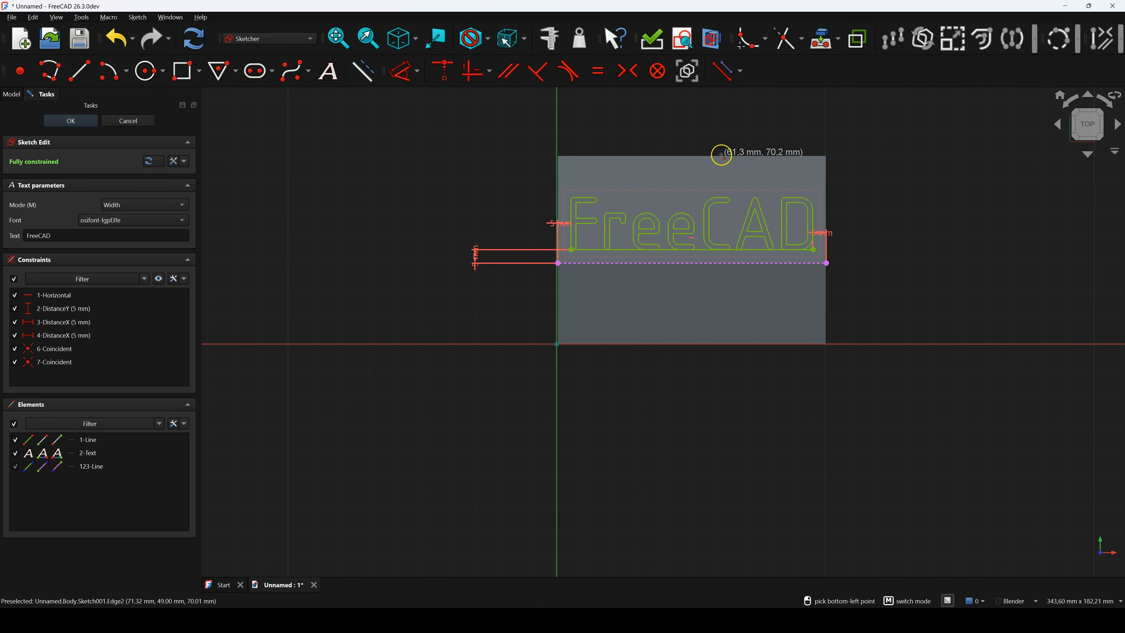
key("Escape")
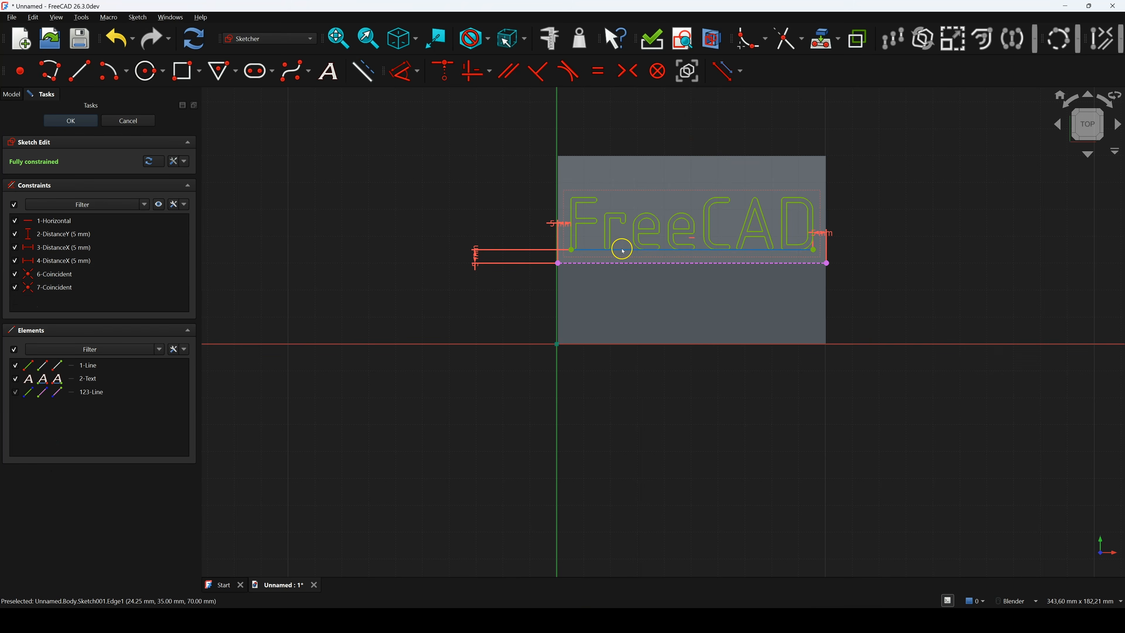
Convert the guide line to construction geometry and close the sketch
left_click(630, 256)
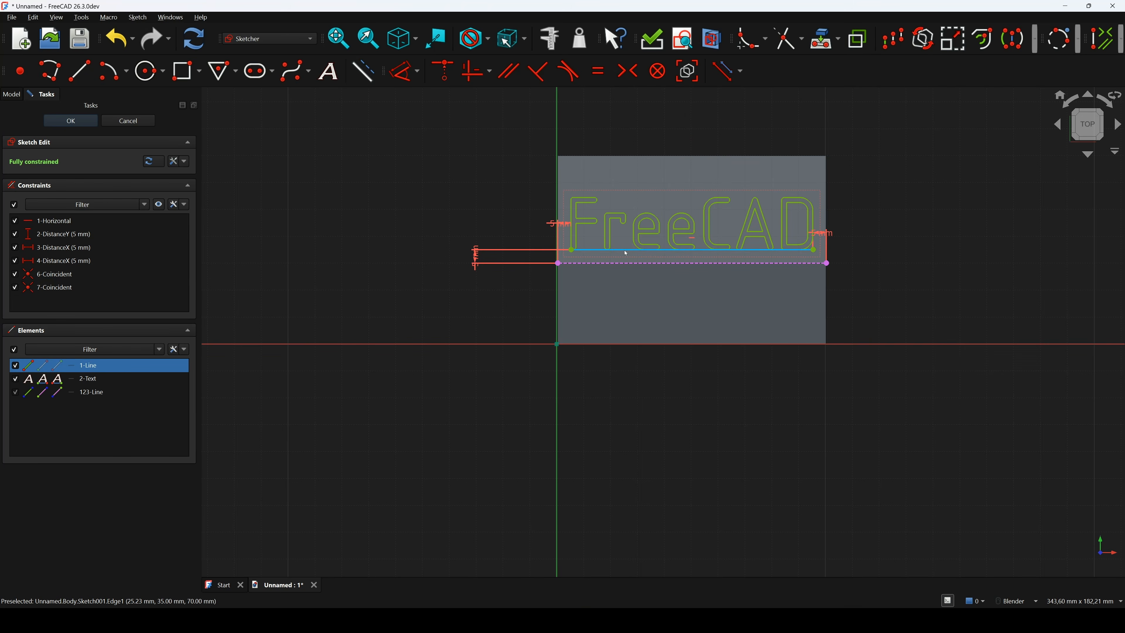
left_click(363, 70)
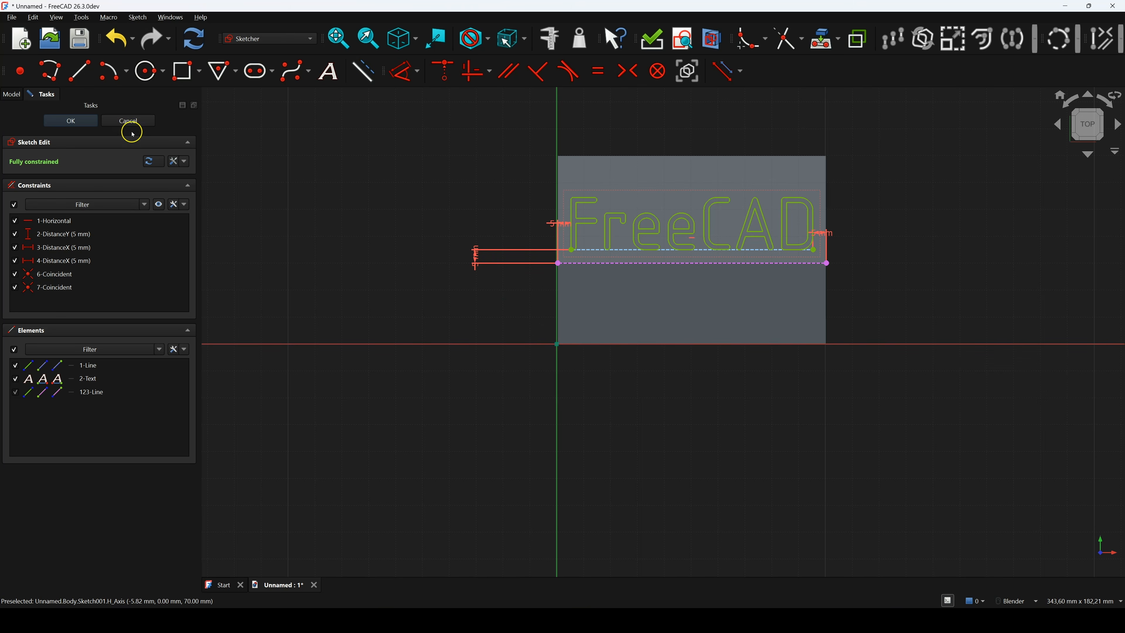
left_click(91, 121)
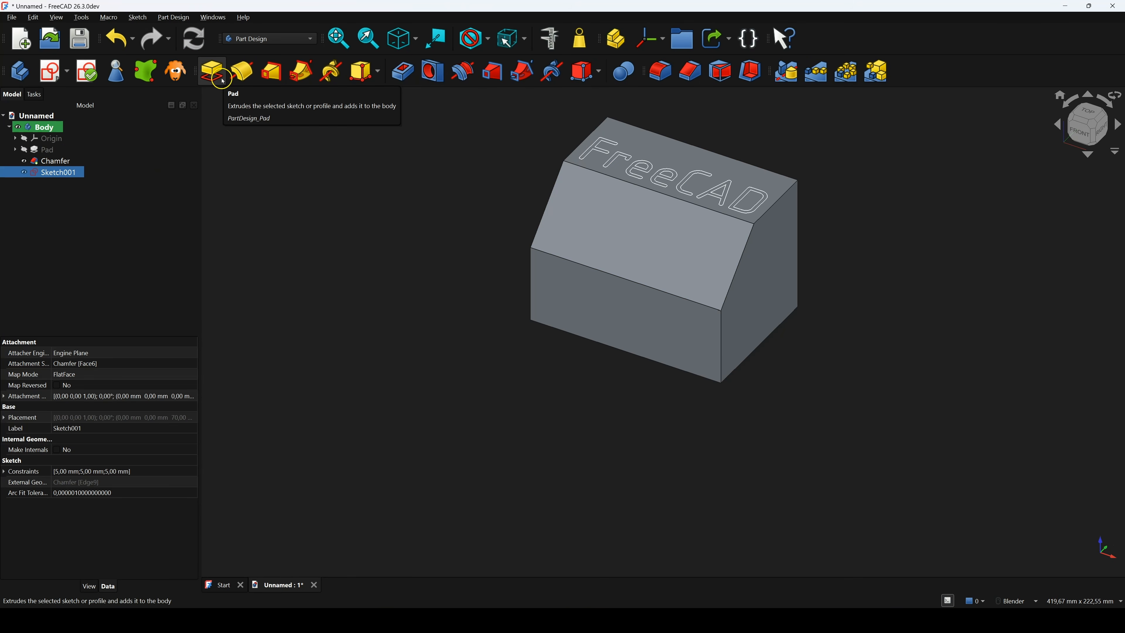
Pad the FreeCAD lettering 2 mm and orbit to inspect the raised letters
left_click(213, 72)
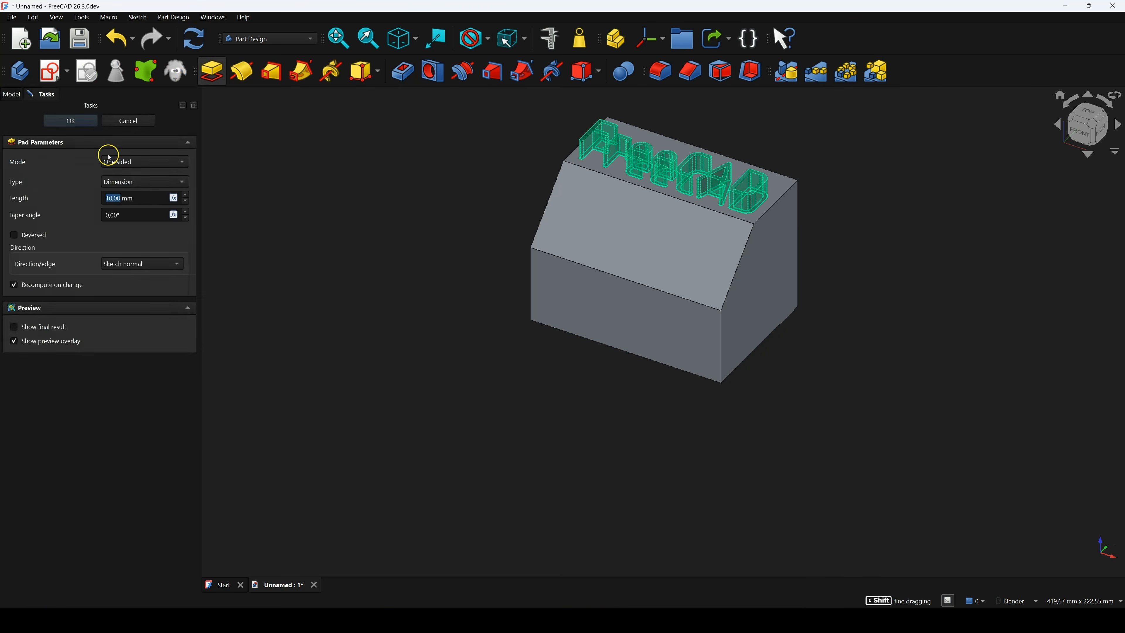
key("2")
left_click(122, 198)
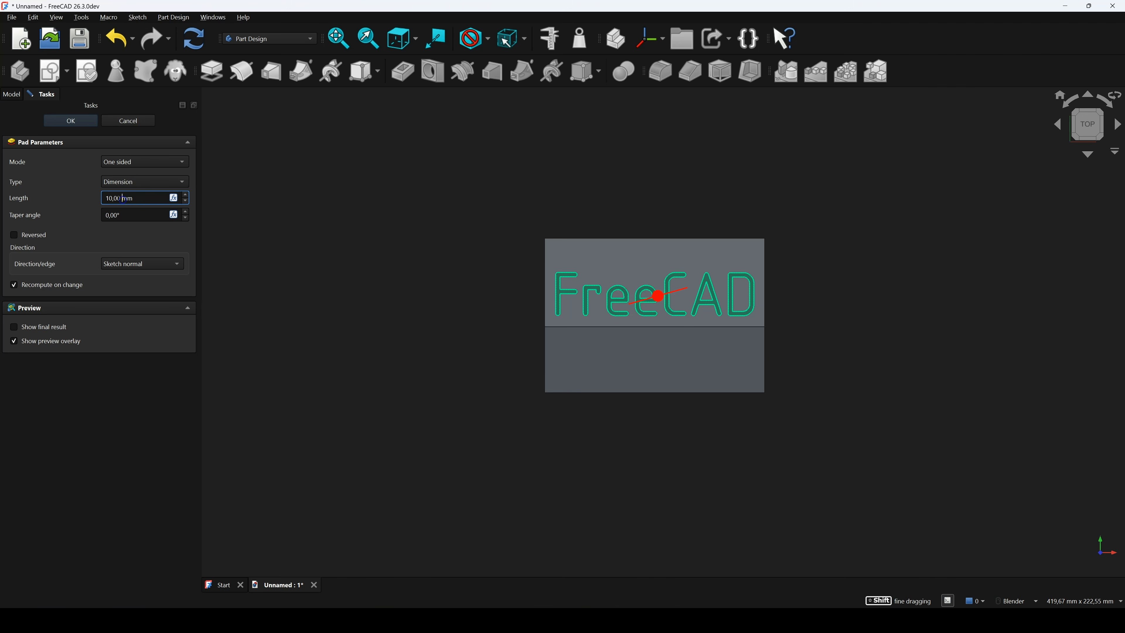
type("2,0")
left_click(87, 123)
middle_click_drag(630, 218, 675, 210)
left_click(479, 303)
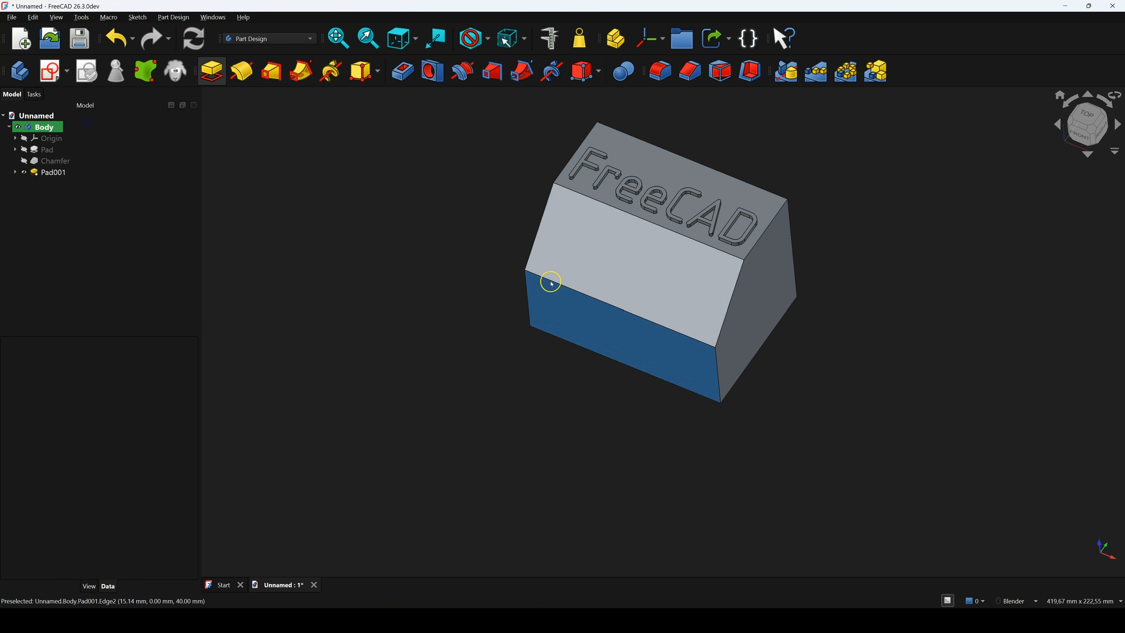
Start a sketch on the face below the lettering and project its bottom edge as external geometry
left_click(615, 259)
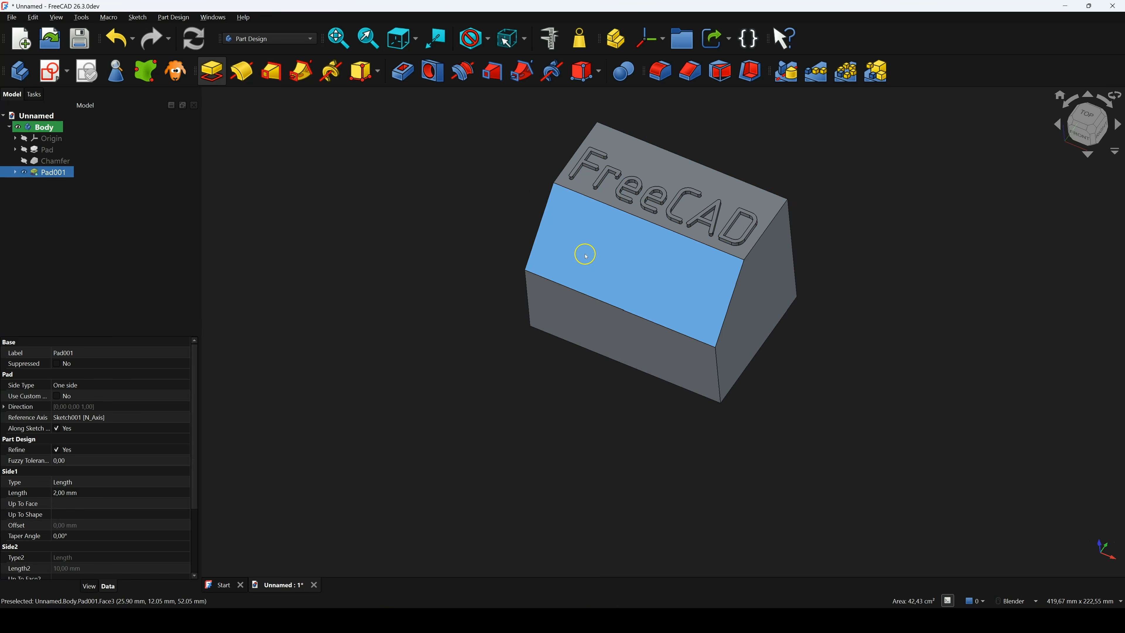
left_click(63, 79)
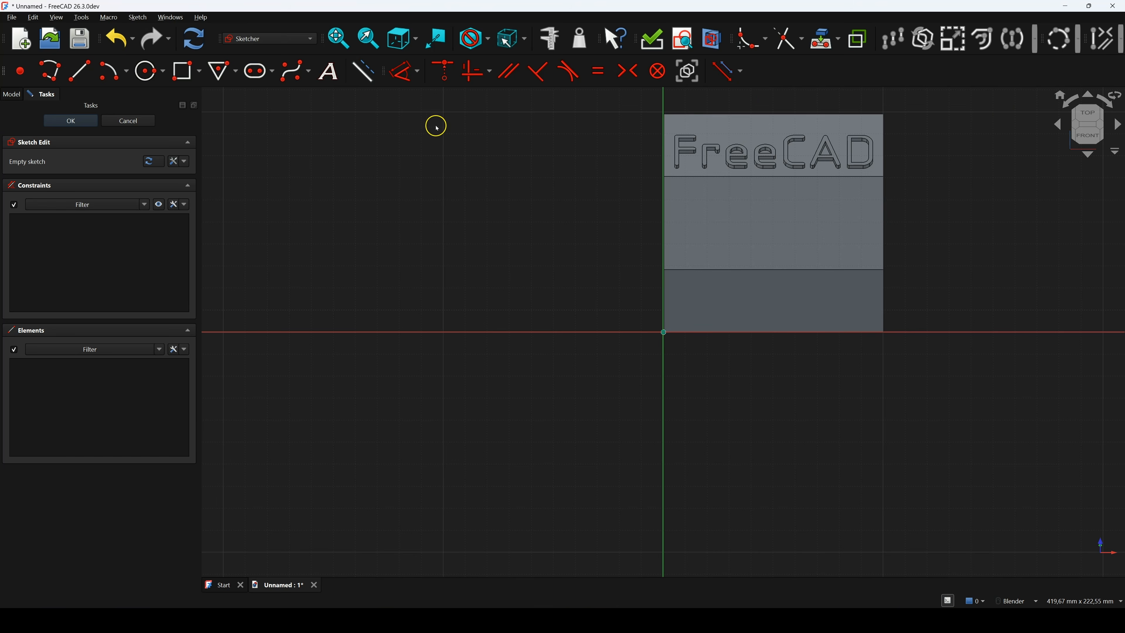
left_click(822, 39)
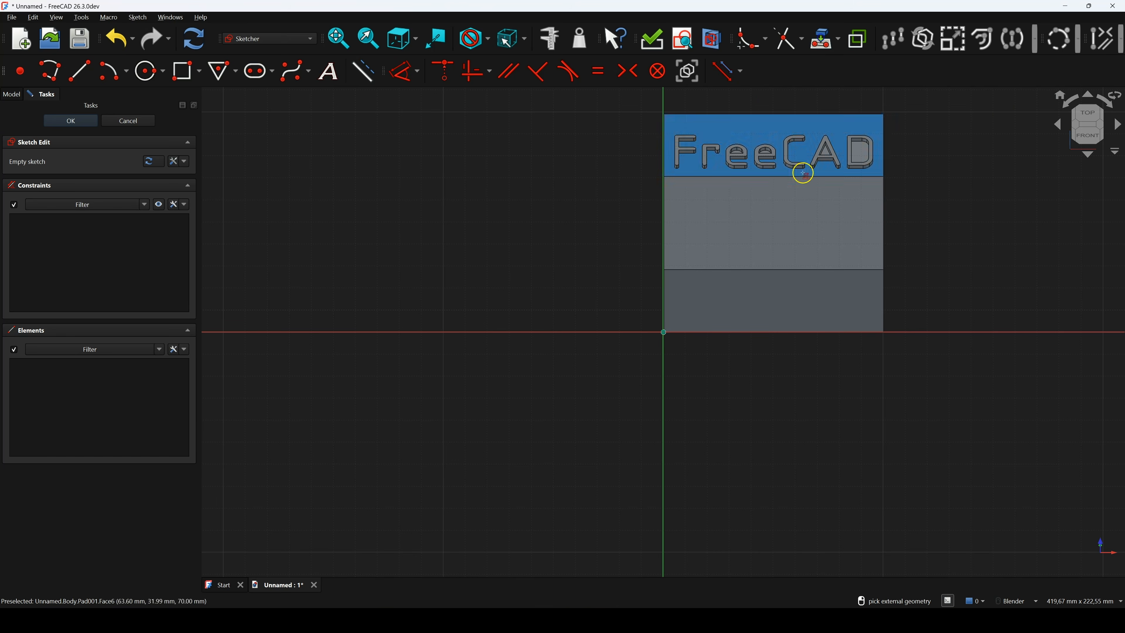
left_click(772, 269)
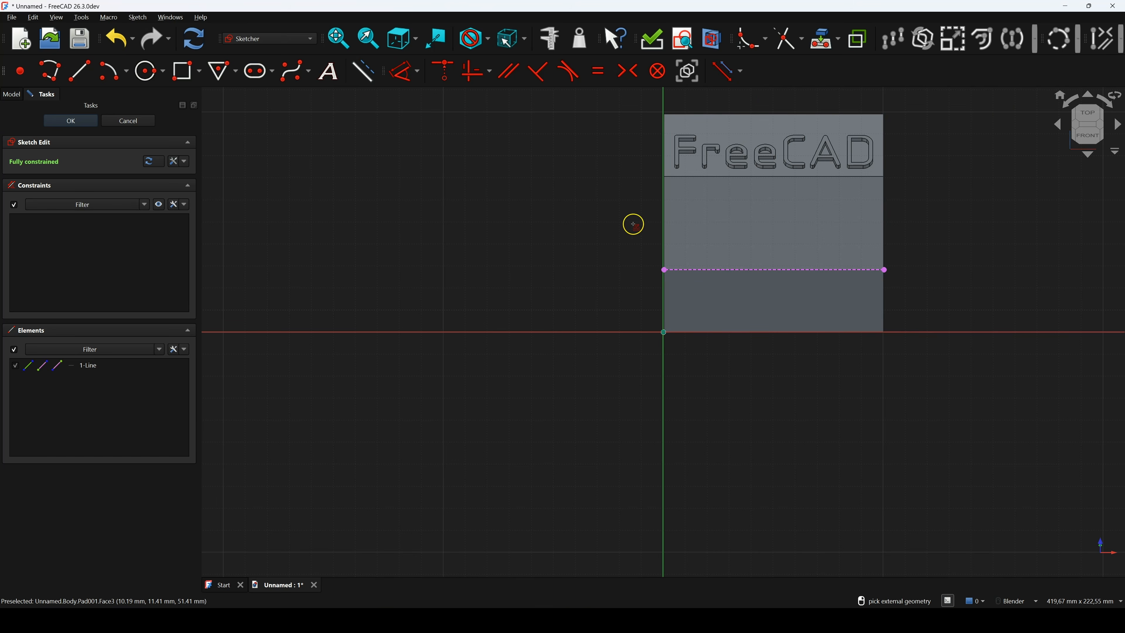
Draw a line across the face and convert it to construction geometry
left_click(80, 71)
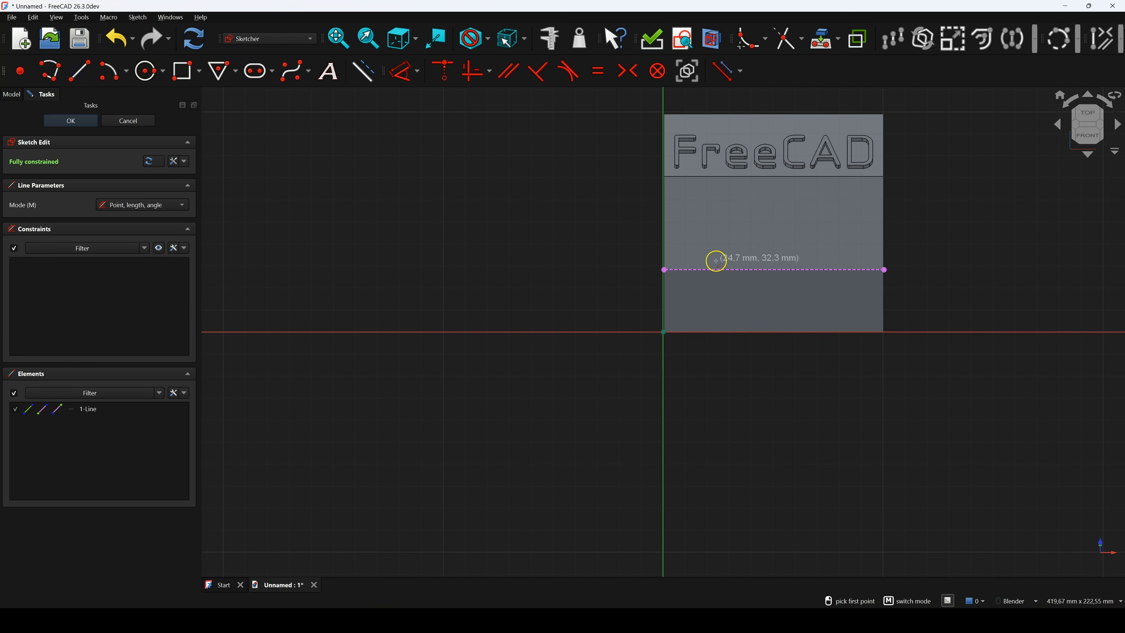
left_click(690, 257)
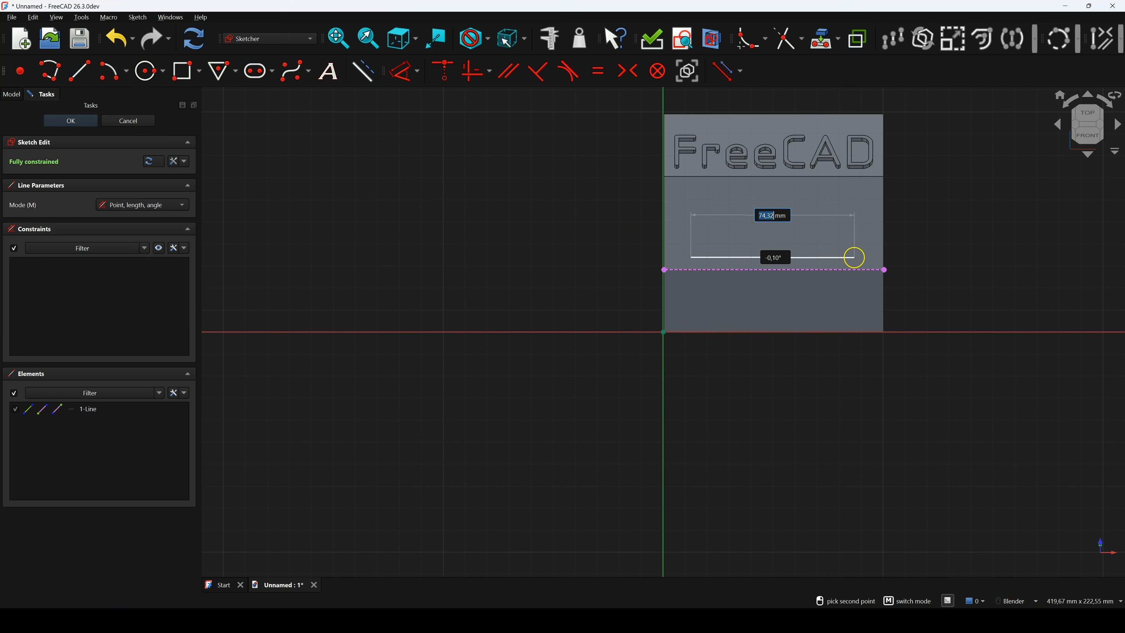
left_click(808, 248)
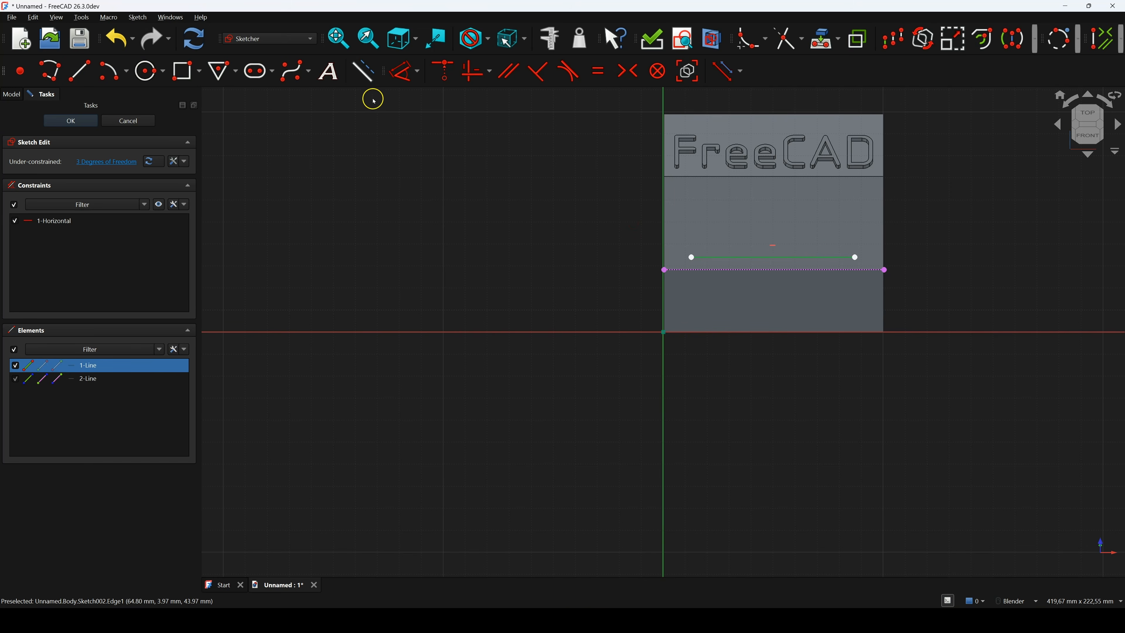
left_click(364, 71)
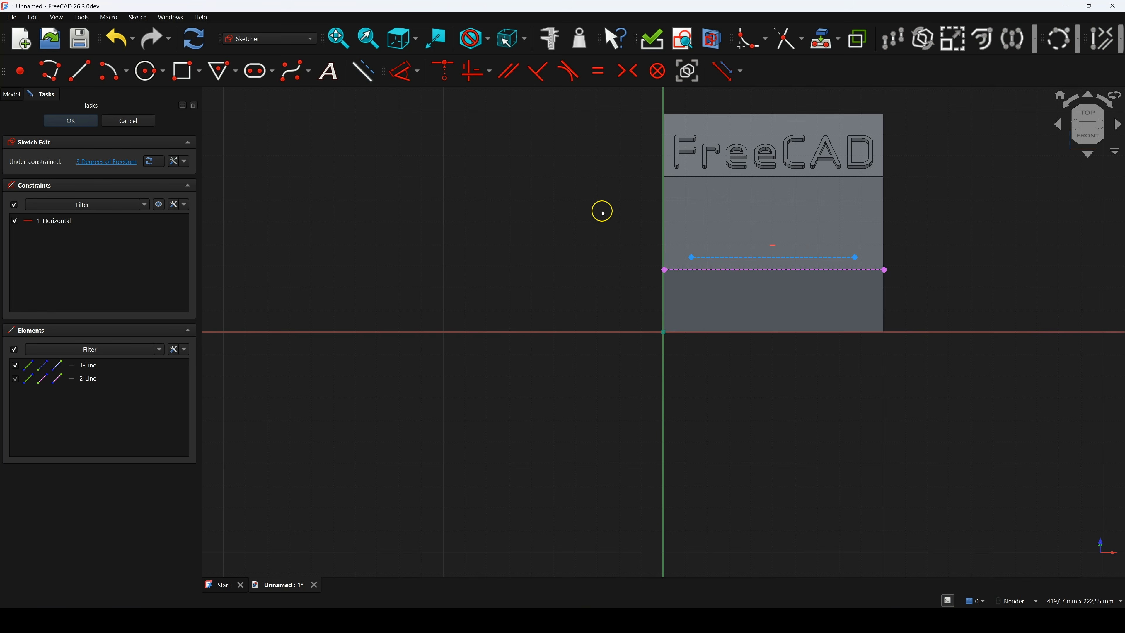
Constrain the baseline's left end 5 mm vertically above the bottom edge
left_click(691, 257)
left_click(665, 270)
key("d")
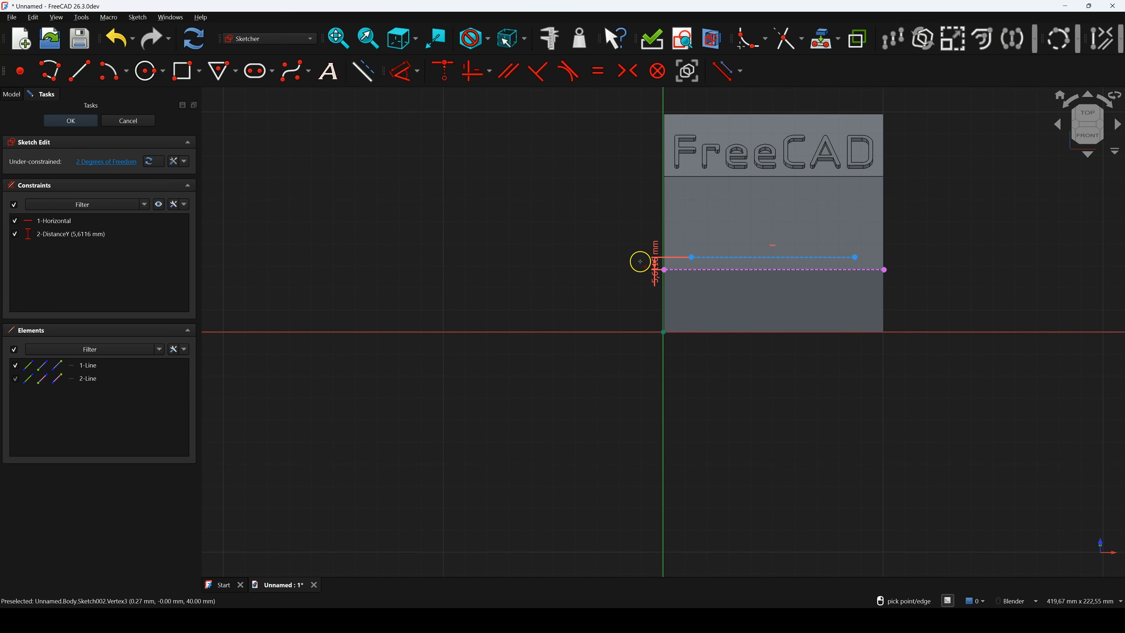
left_click(635, 264)
type("5")
key("Return")
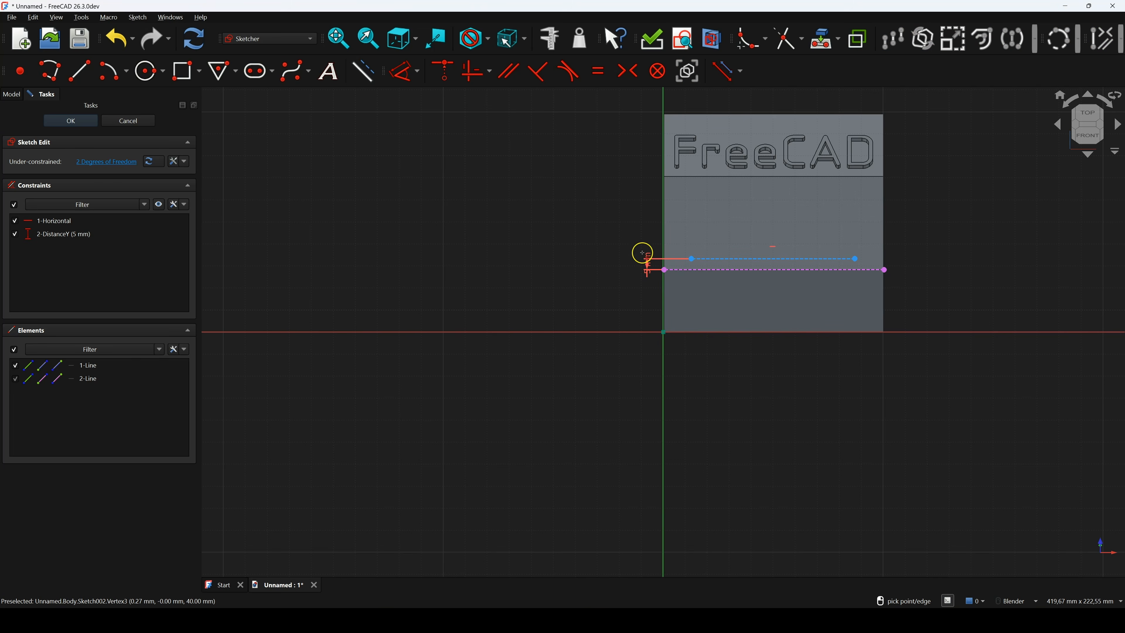
Inset both baseline ends 5 mm horizontally from the bottom edge's left and right ends
left_click(692, 260)
left_click(665, 271)
left_click(673, 239)
type("5")
key("Return")
left_click(855, 259)
left_click(884, 270)
left_click(871, 229)
type("5")
key("Return")
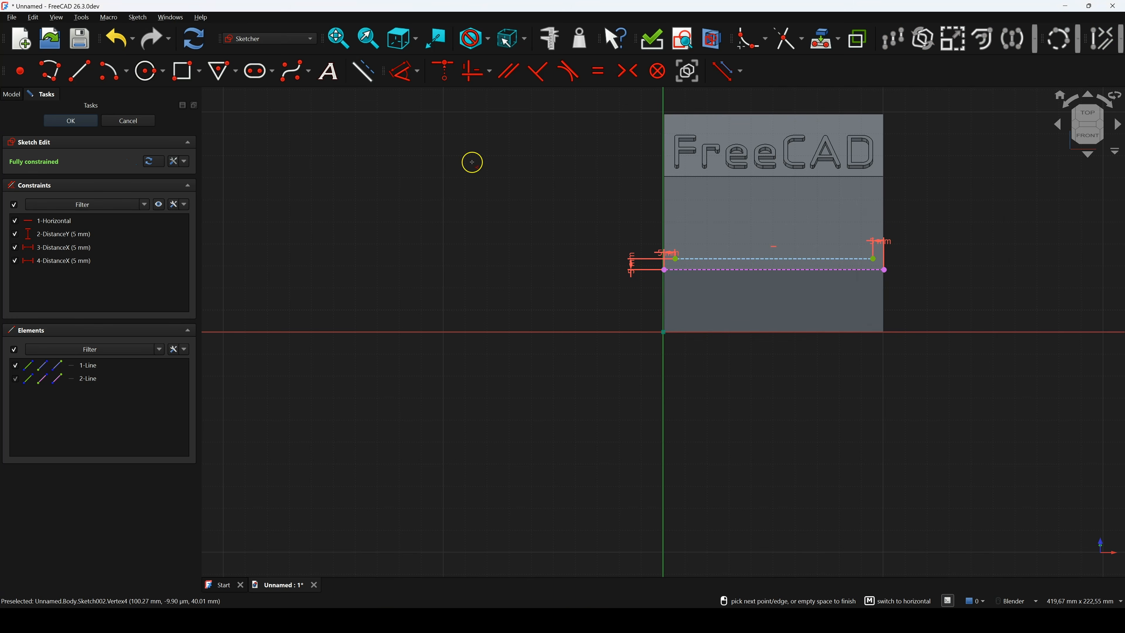
left_click(327, 70)
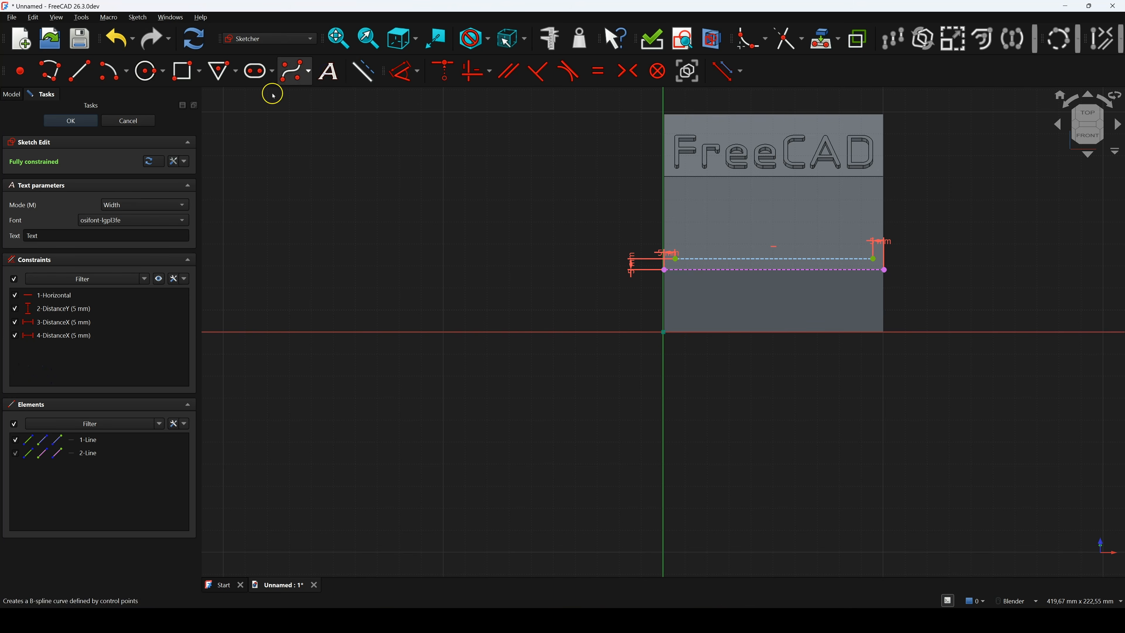
Place the text 'CAD/CAM' spanning the baseline from its left to right end, then close Sketch002
left_click(34, 235)
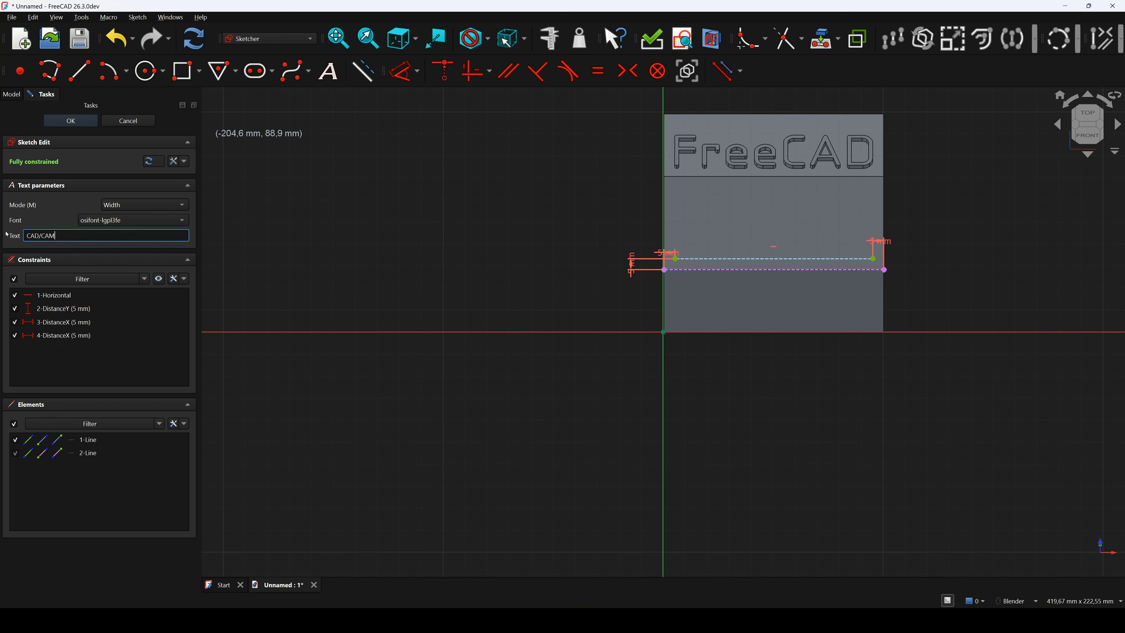
left_click(676, 259)
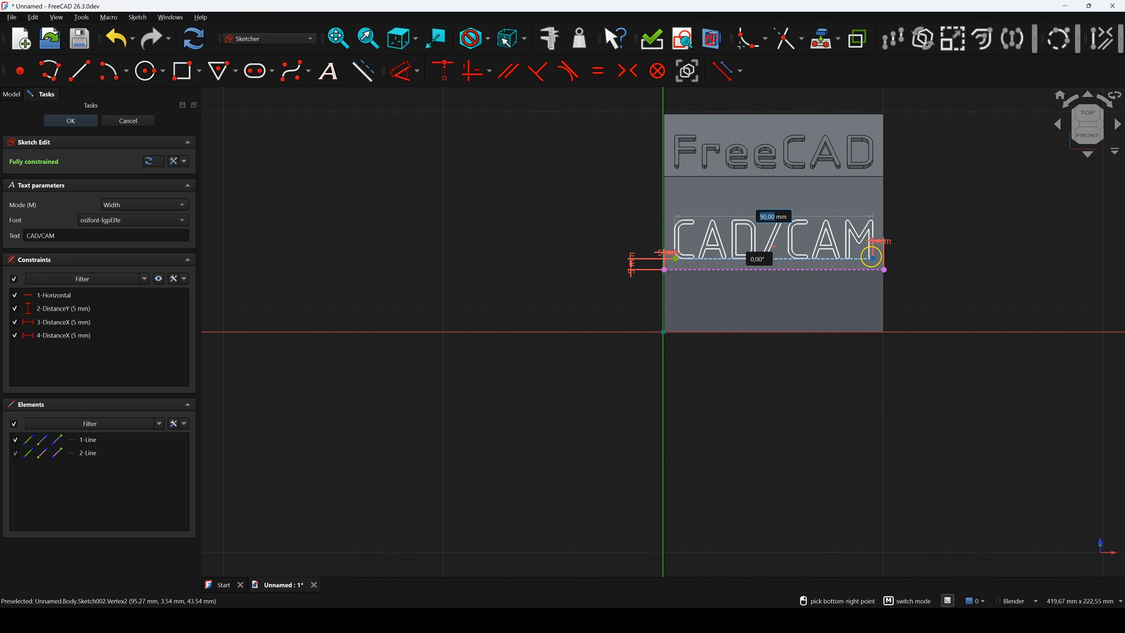
left_click(873, 258)
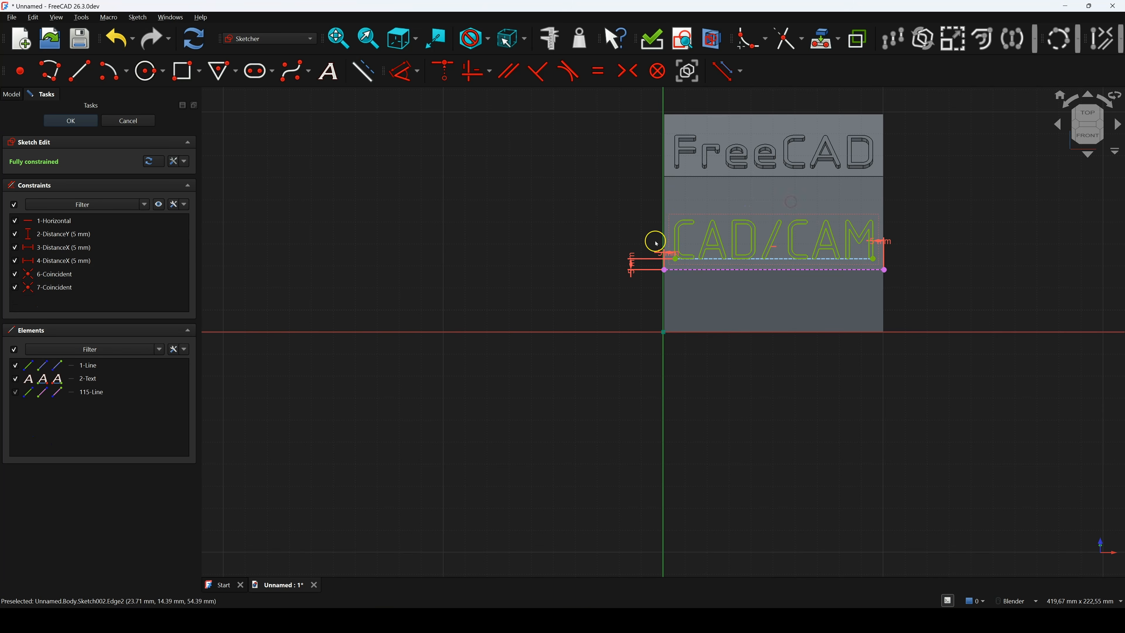
scroll(920, 238, "up", 2)
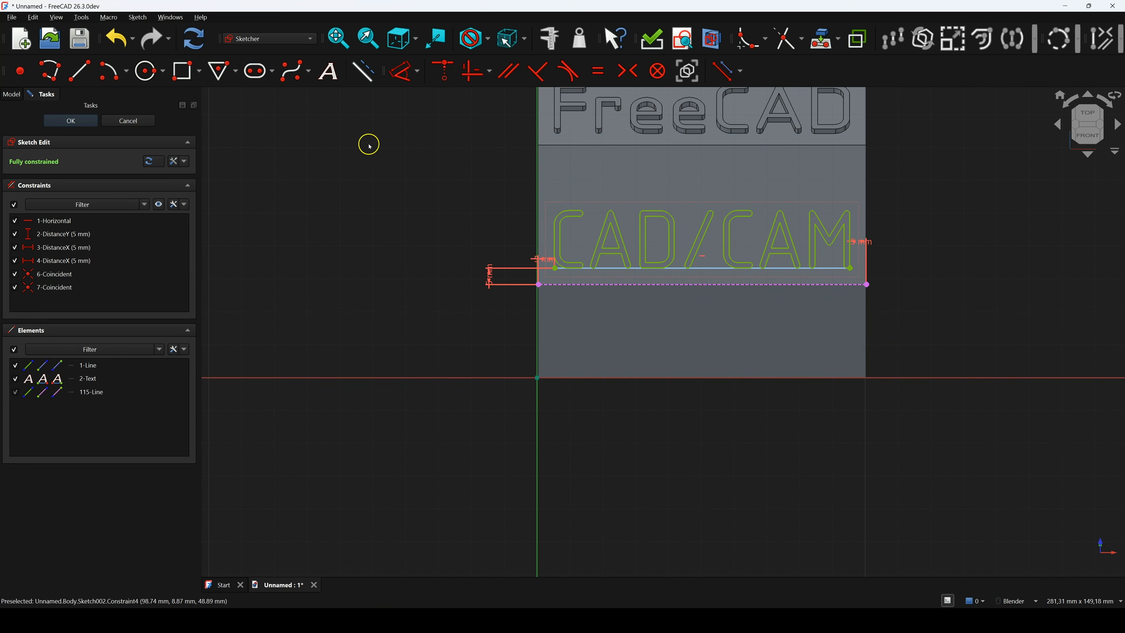
left_click(54, 120)
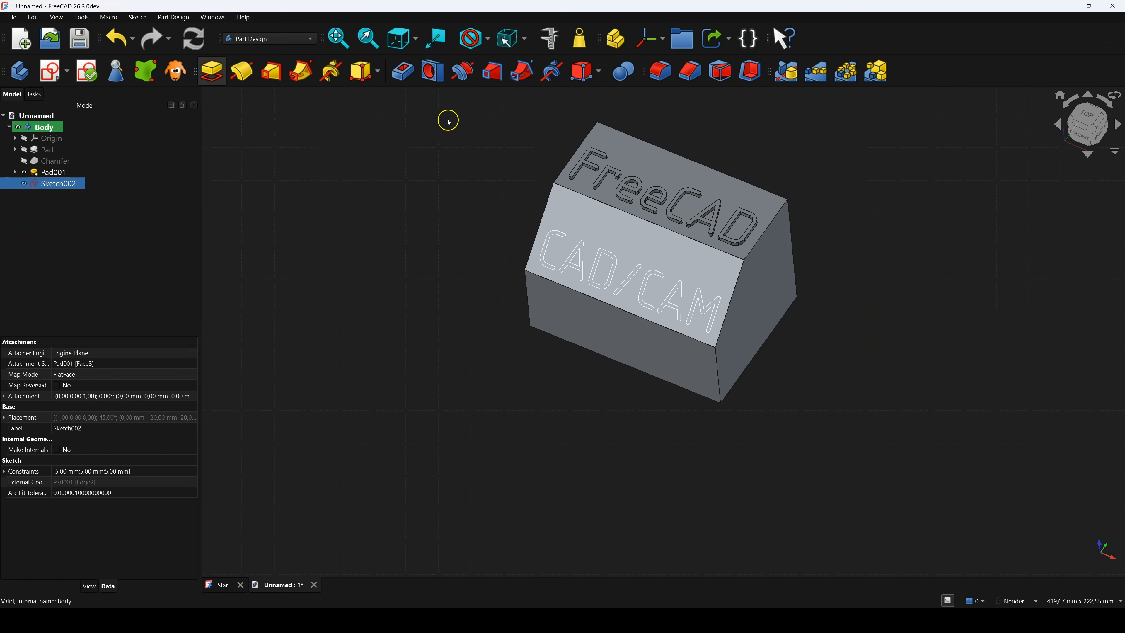
Cut the CAD/CAM sketch into the block's front face as a Pocket feature
left_click(413, 78)
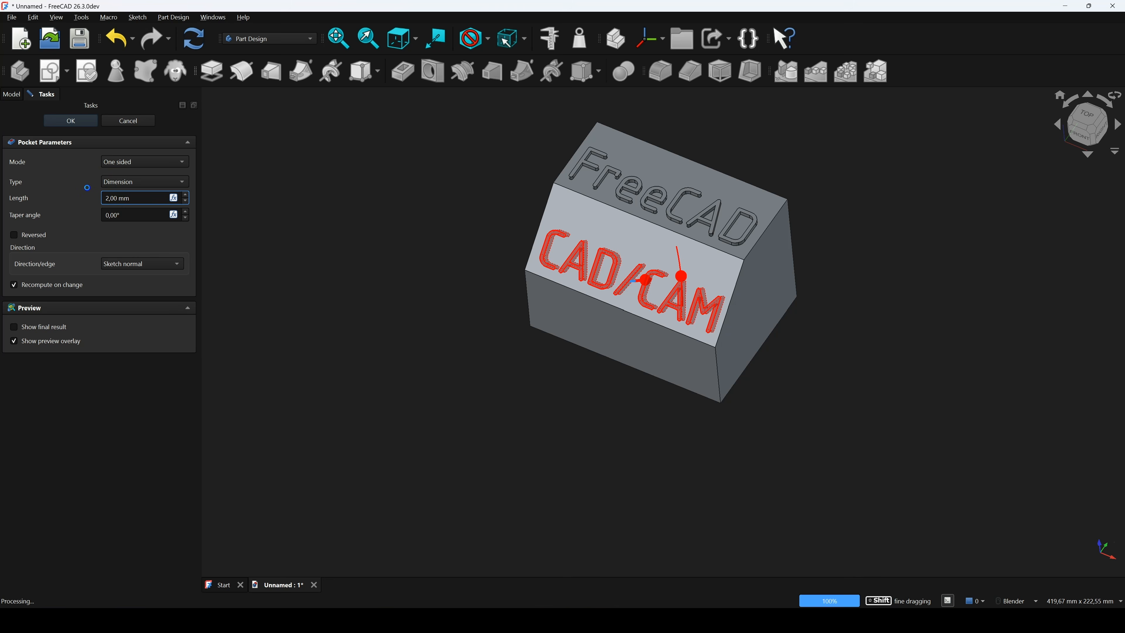
left_click(73, 121)
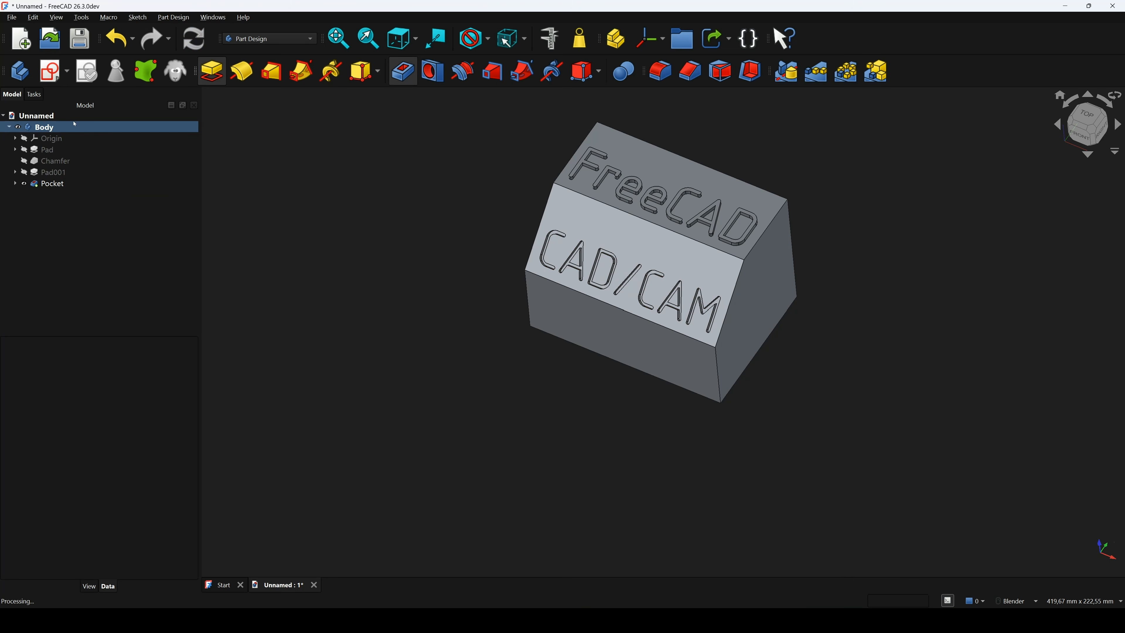
middle_click_drag(681, 297, 673, 262)
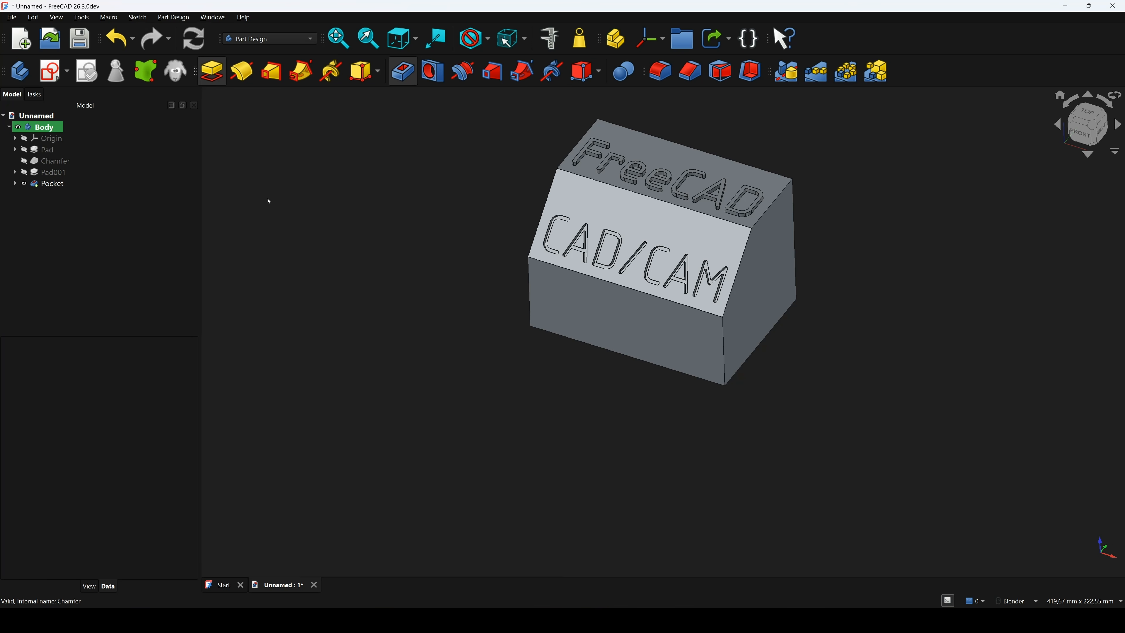
left_click(315, 187)
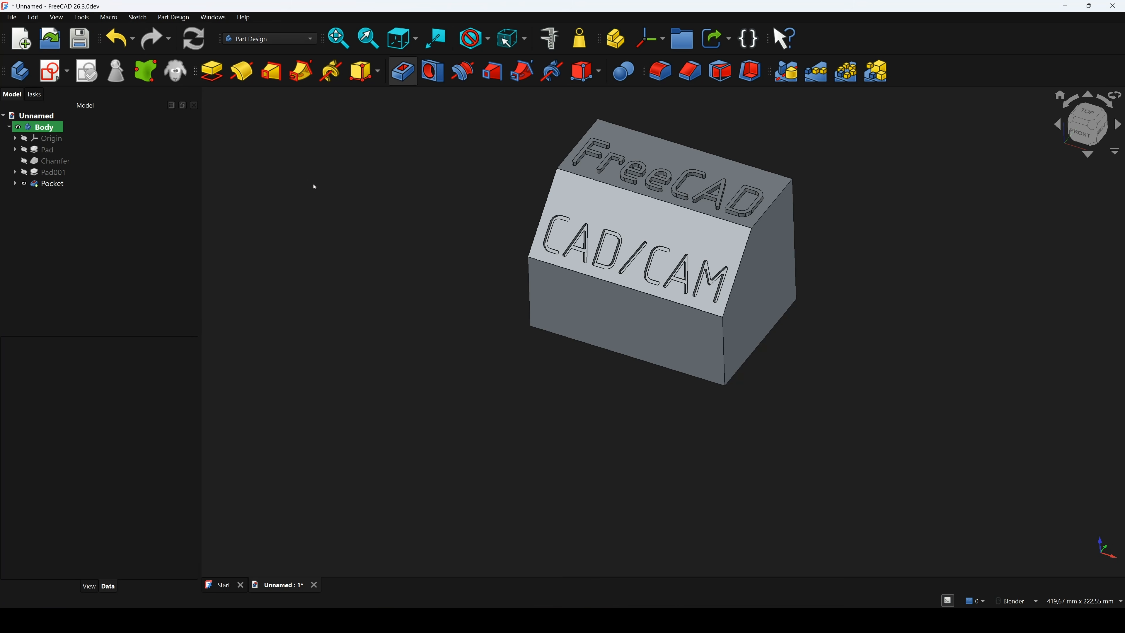